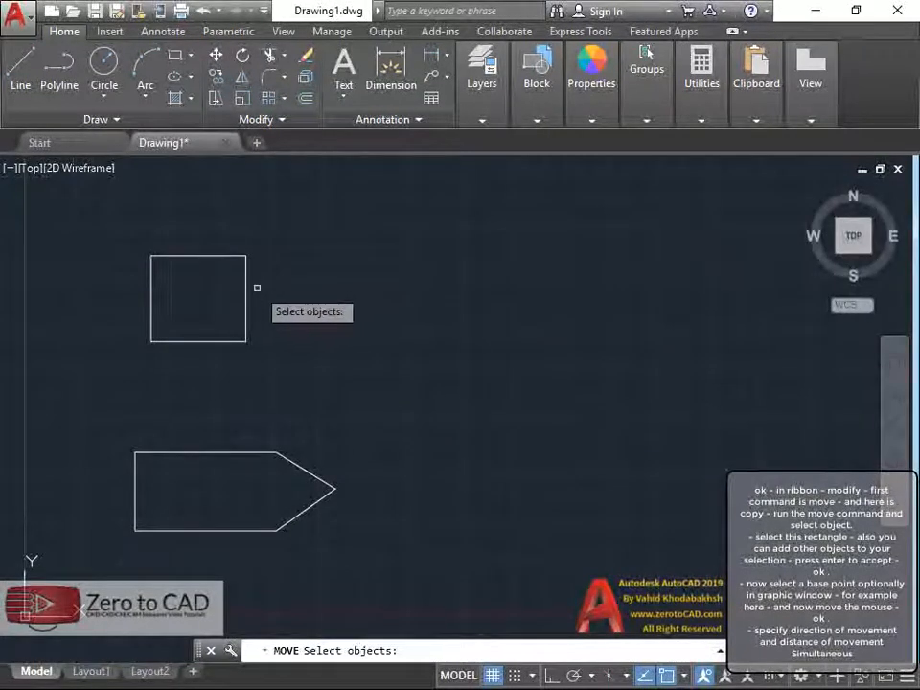
Move the rectangle 10 mm in the positive X direction with ortho mode on, from a base point below and beside it
click(246, 291)
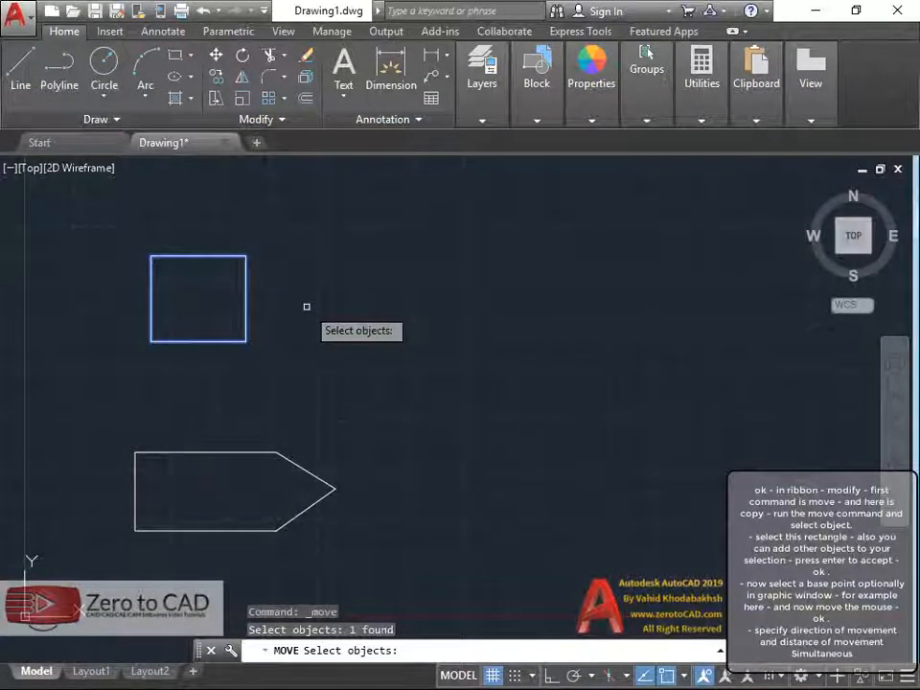
key(Return)
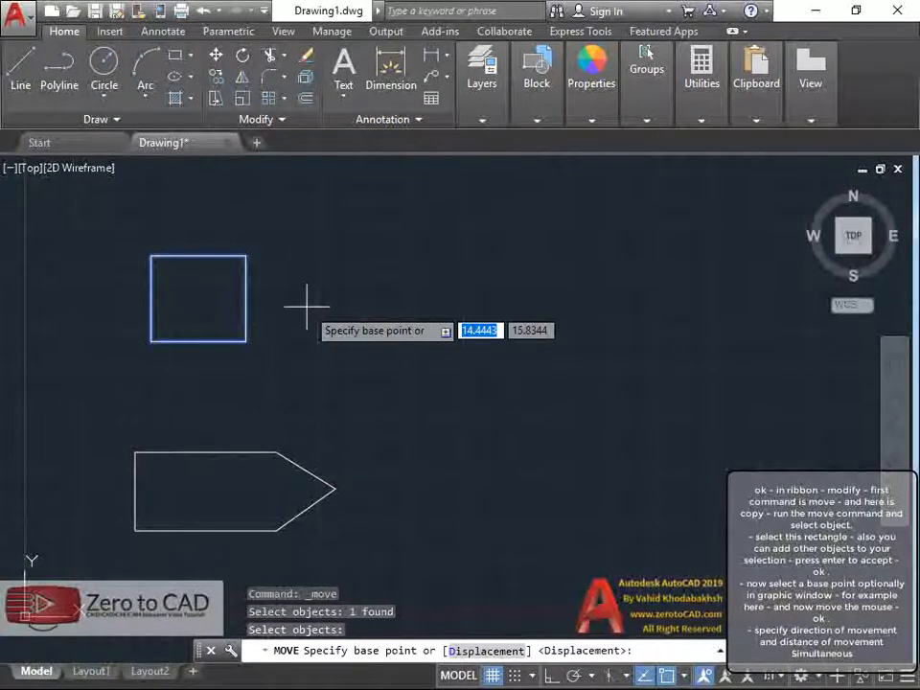
click(285, 393)
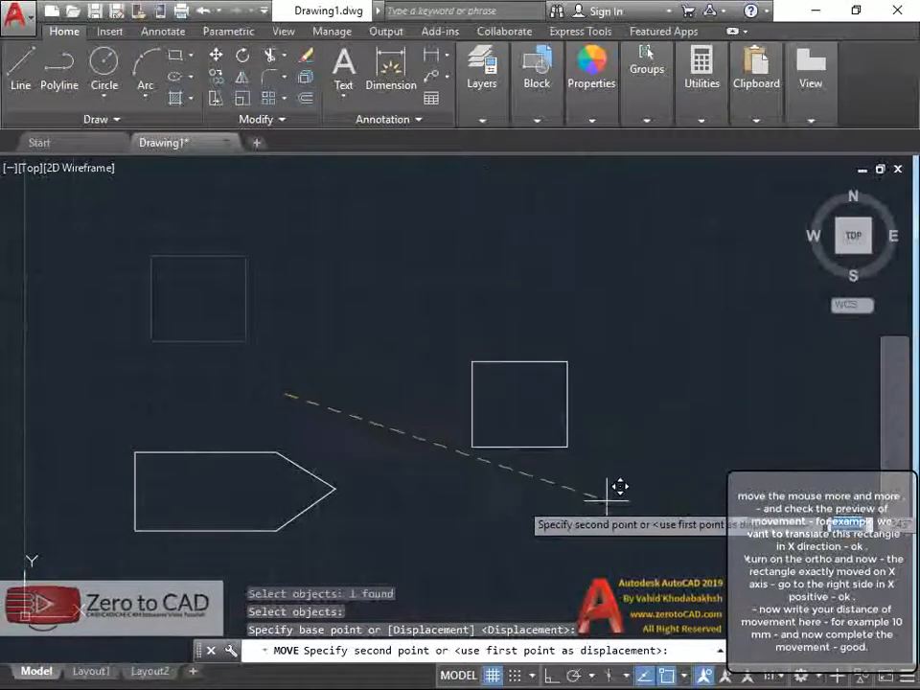
click(549, 674)
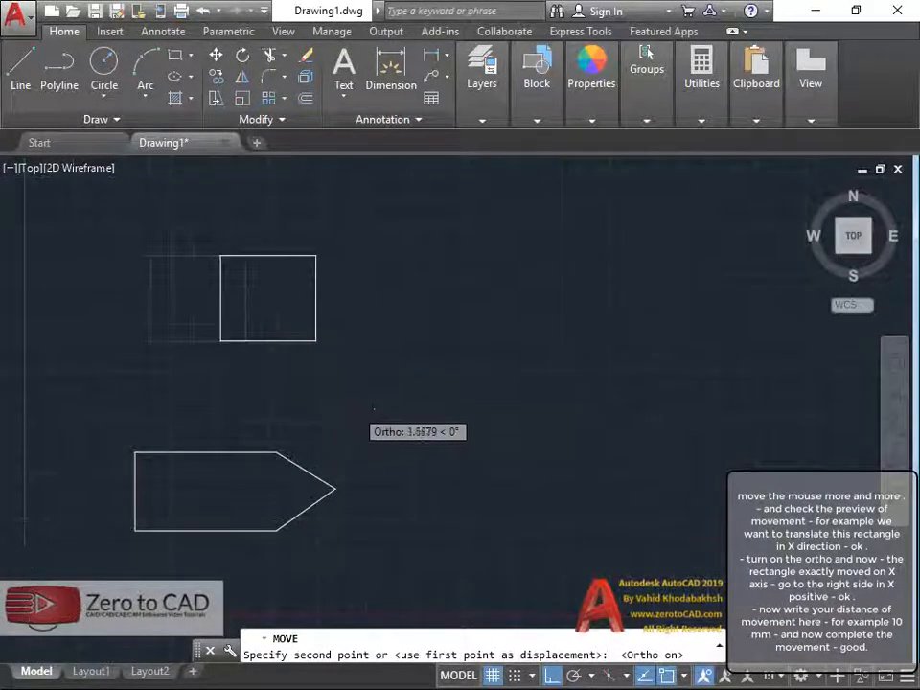
scroll(350, 405, down, 2)
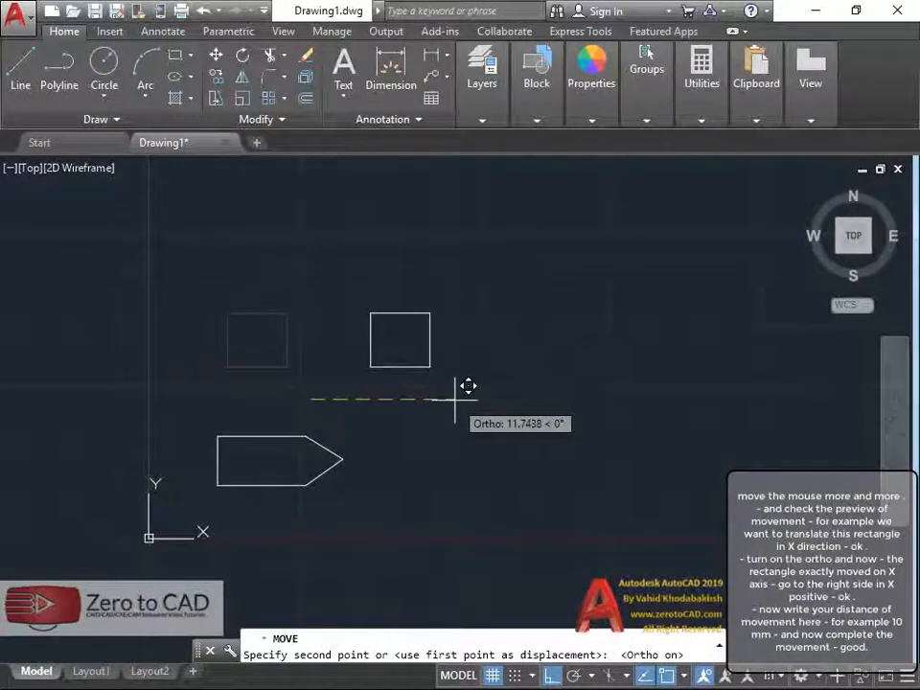
scroll(478, 384, up, 3)
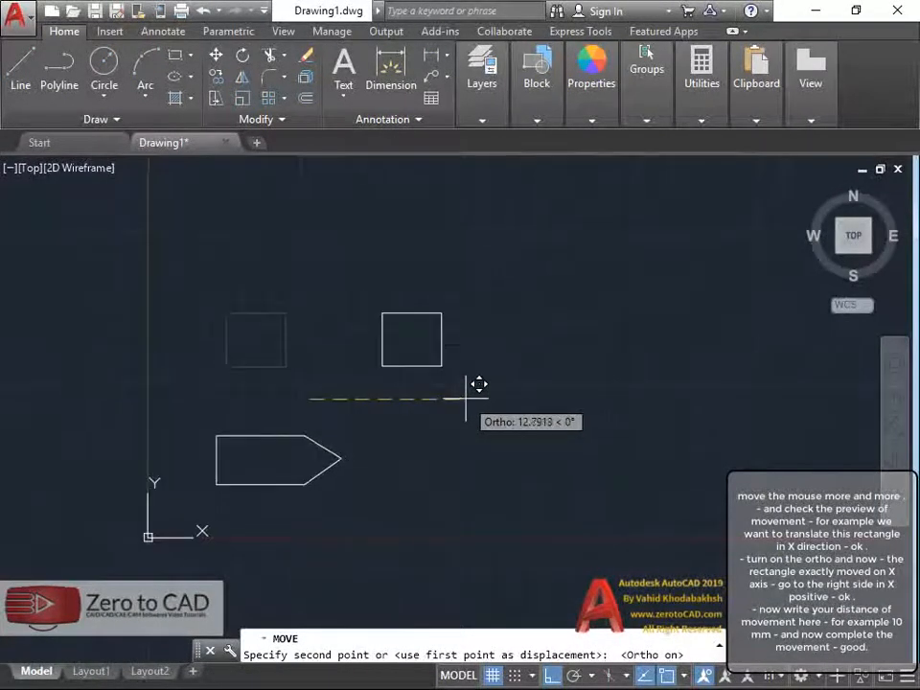
text(10)
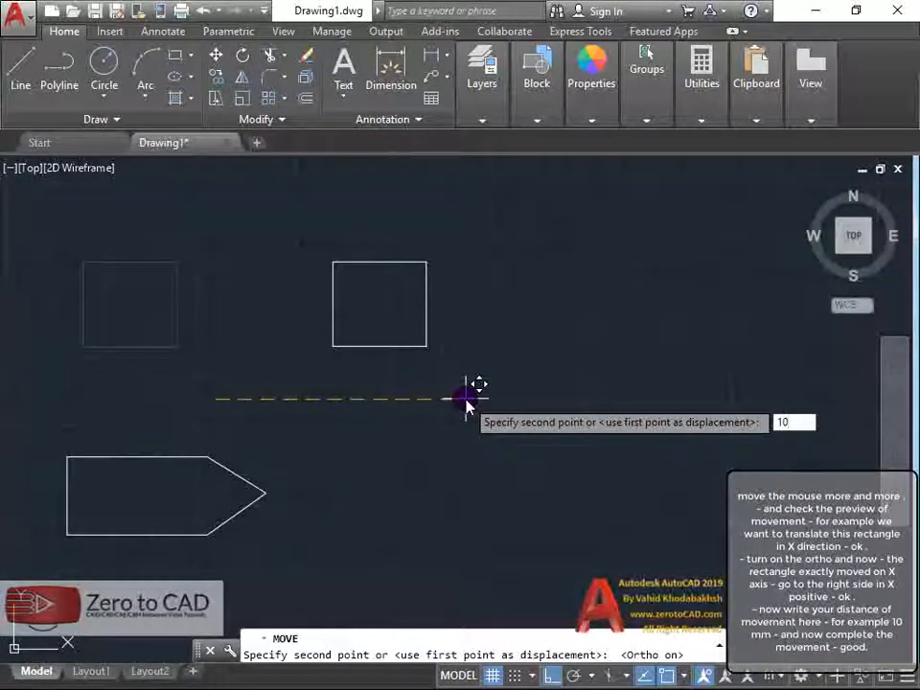
key(Return)
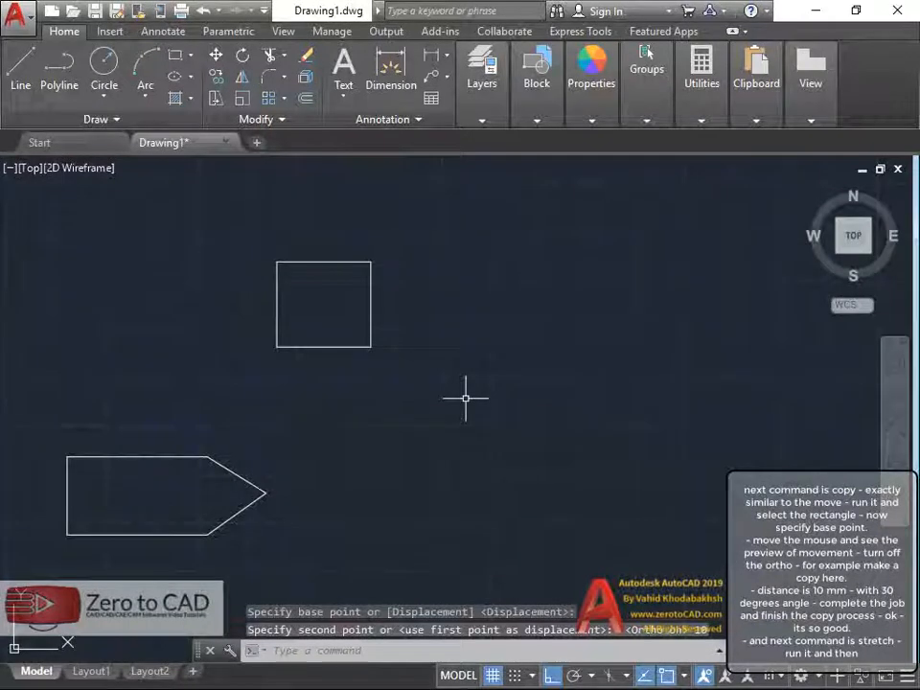
Copy the rectangle with ortho mode off, placing one copy at a distance of 10 mm and an angle of 30 degrees
click(218, 77)
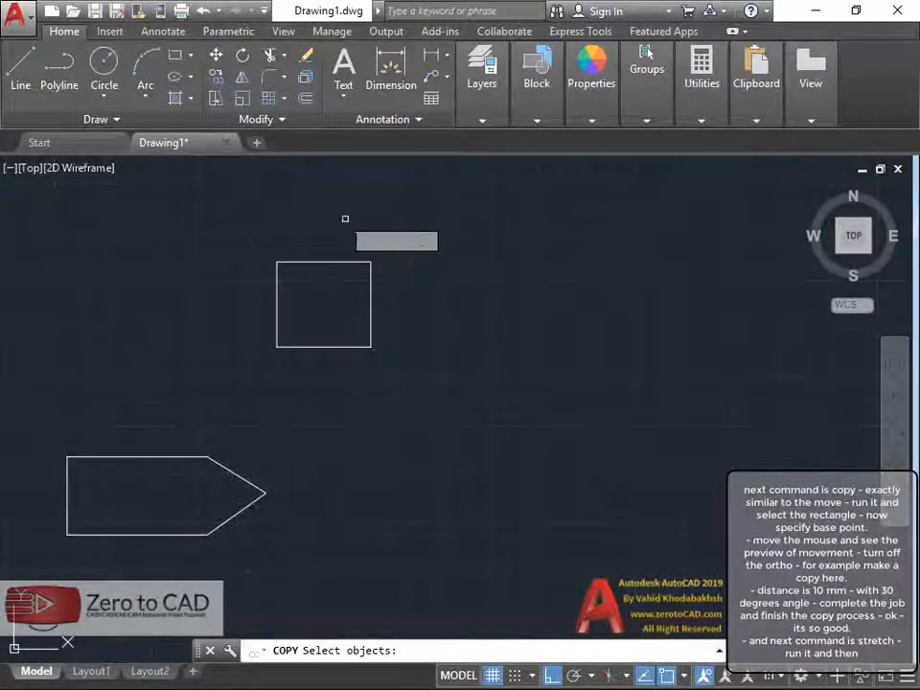
click(366, 261)
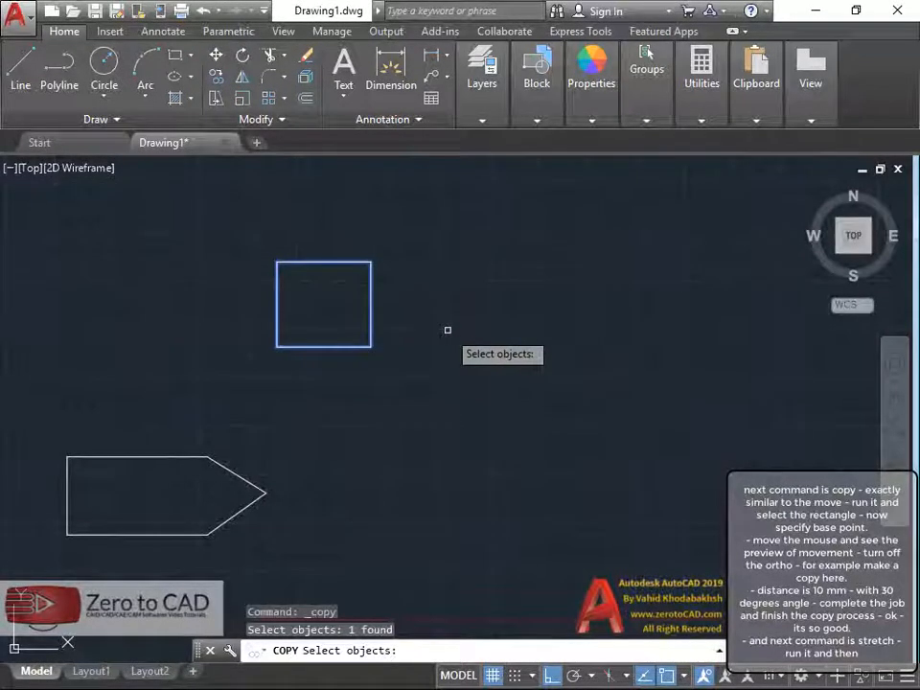
key(Return)
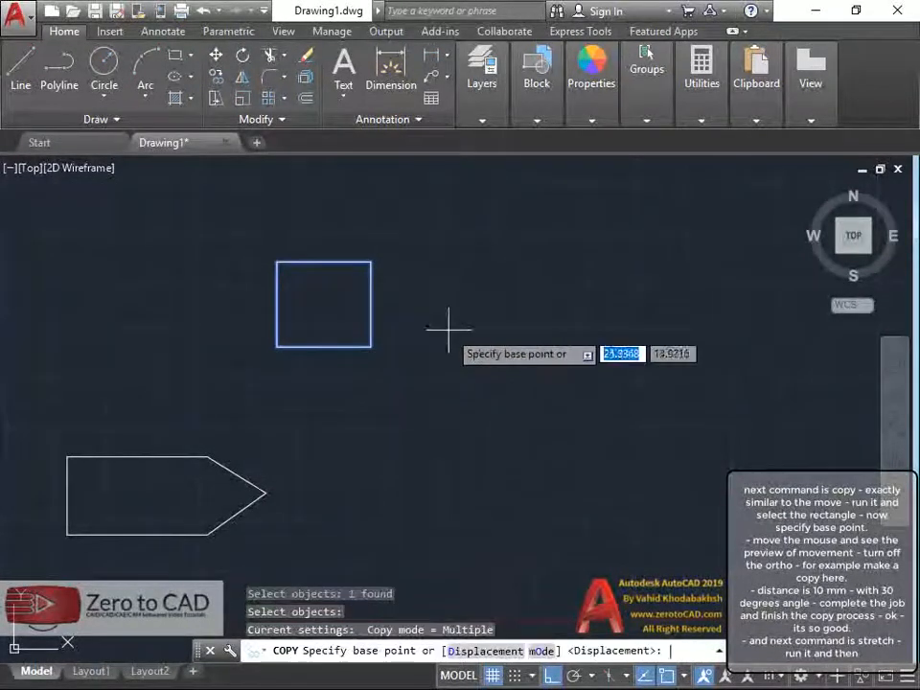
click(376, 393)
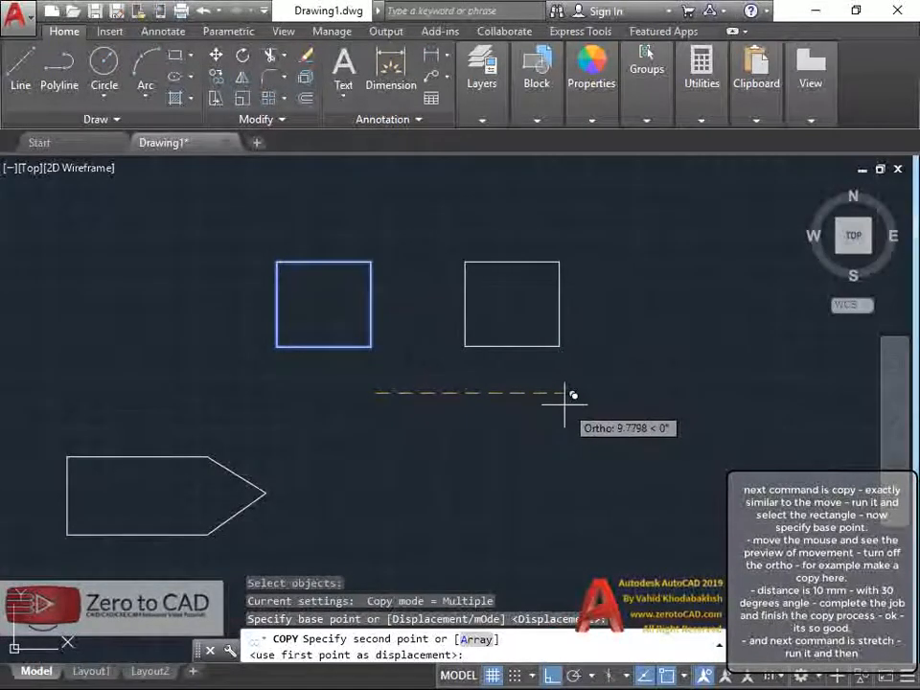
click(552, 675)
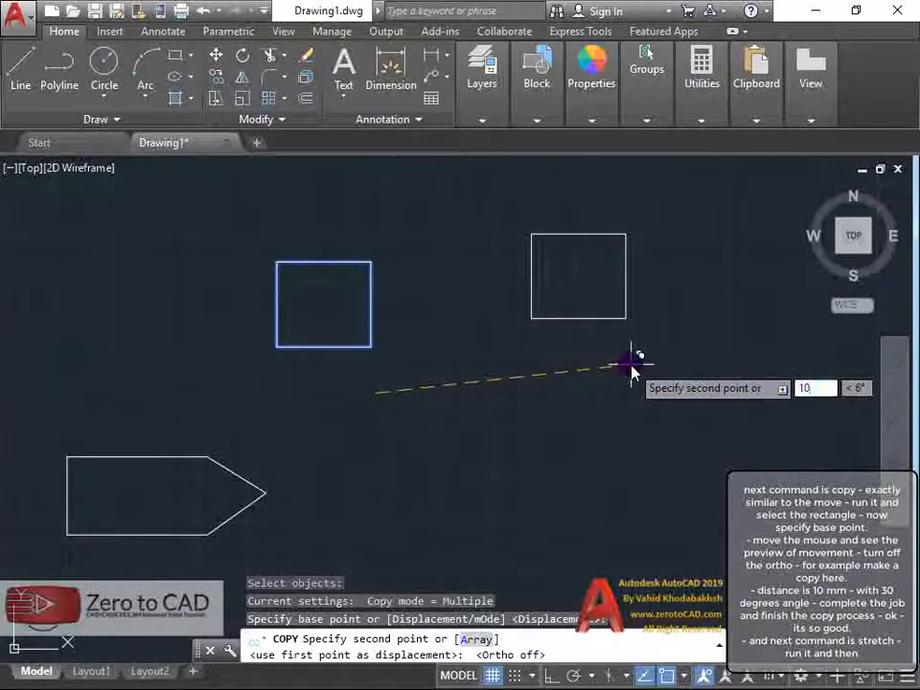
key(Tab)
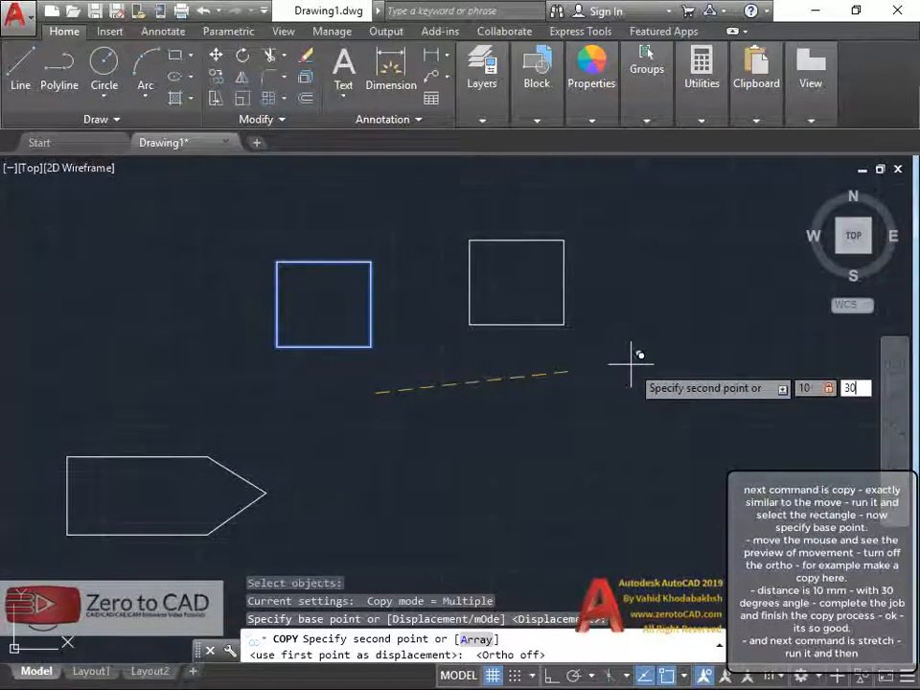
text(30)
key(Return)
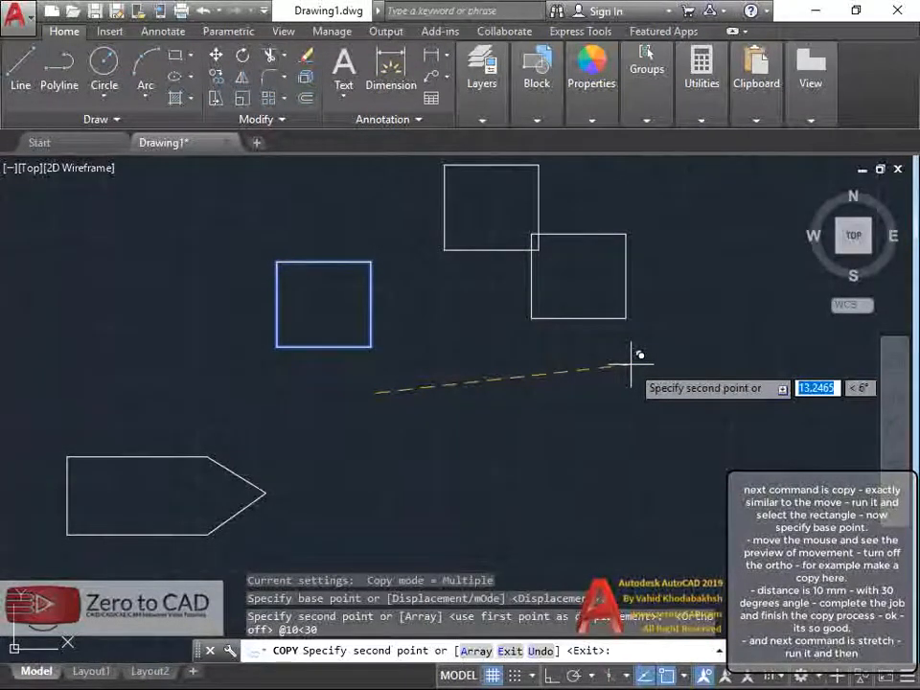
key(Return)
middle_drag(548, 375, 539, 416)
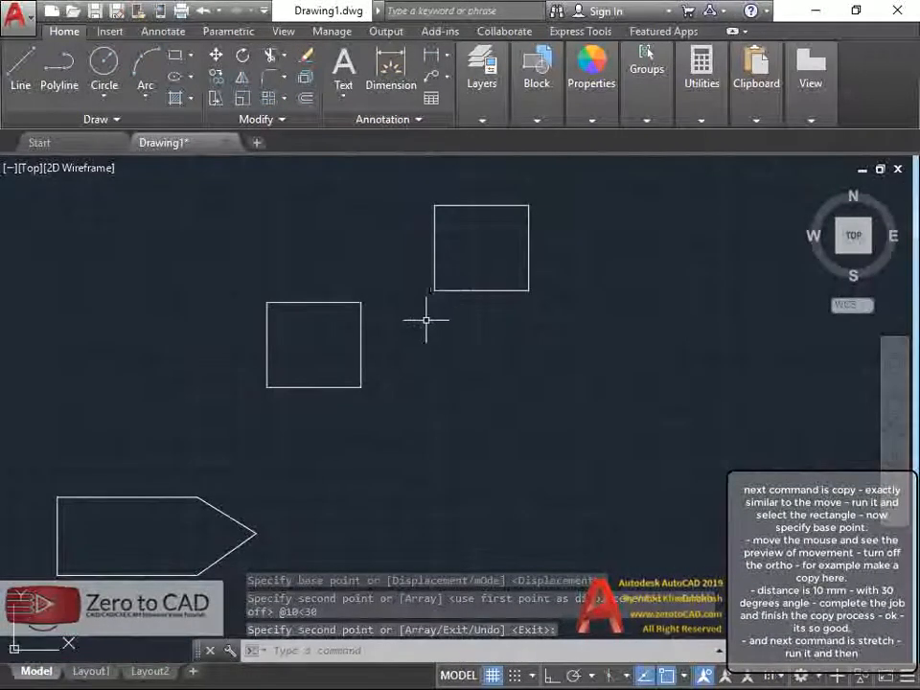
Stretch the two slanted lines at the arrow shape's tip by 10 mm in the positive X direction with ortho mode on
middle_drag(307, 464, 535, 343)
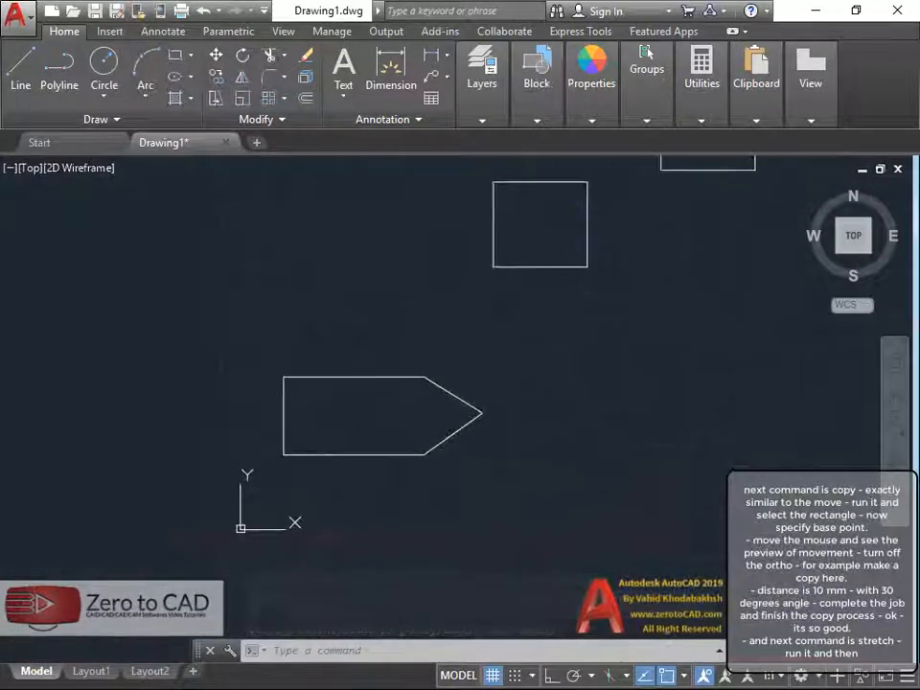
scroll(447, 435, up, 2)
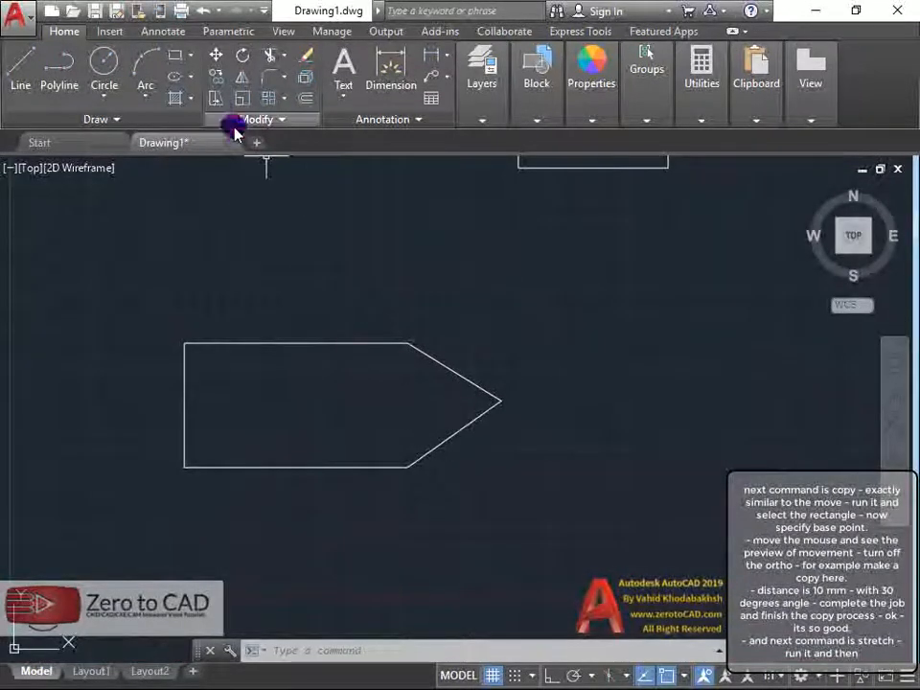
click(214, 98)
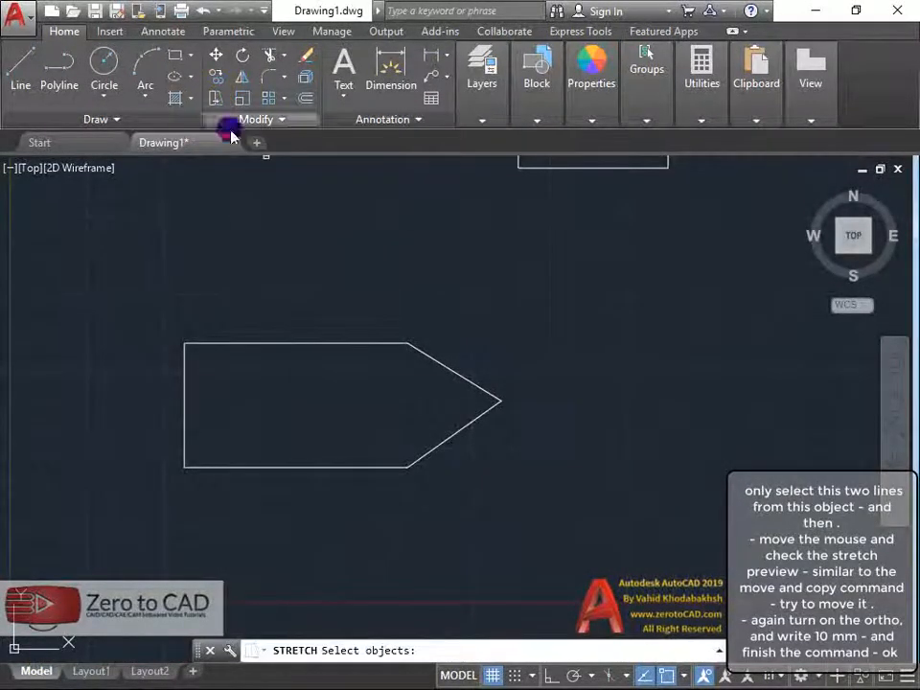
click(543, 329)
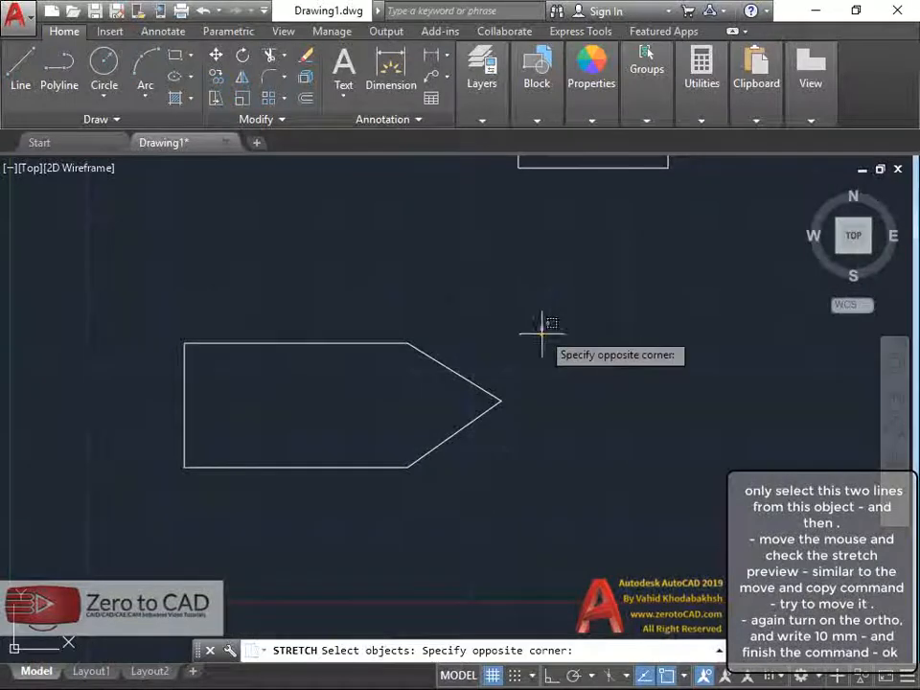
click(486, 437)
key(Return)
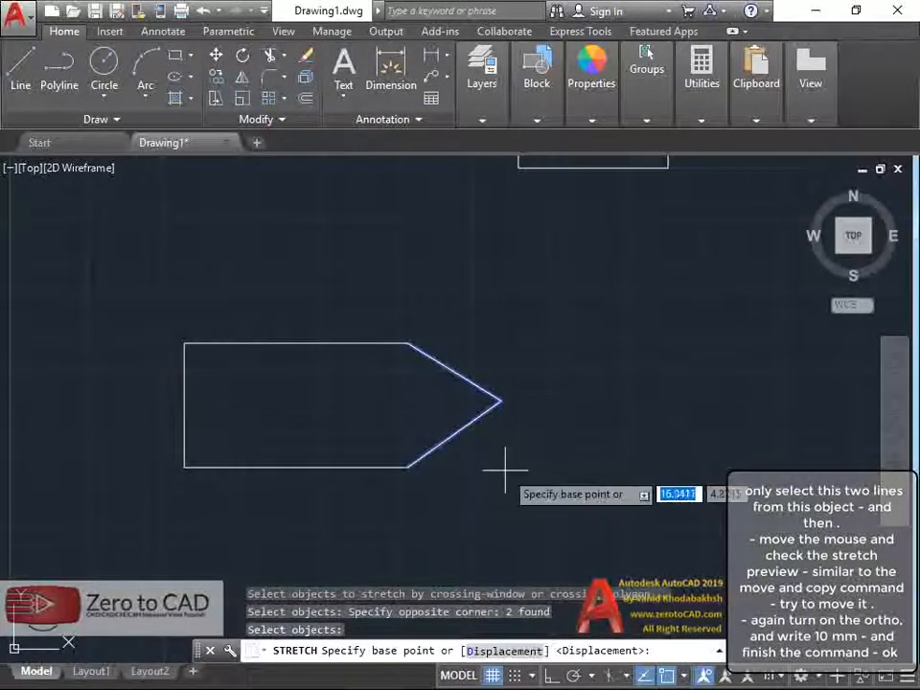
middle_drag(503, 472, 322, 442)
click(296, 511)
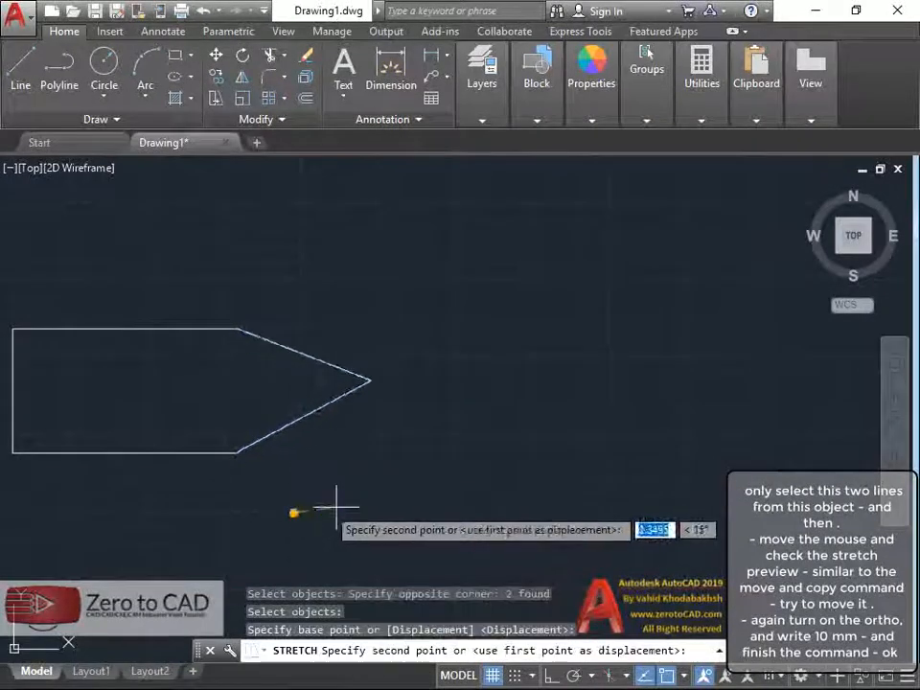
scroll(552, 439, down, 2)
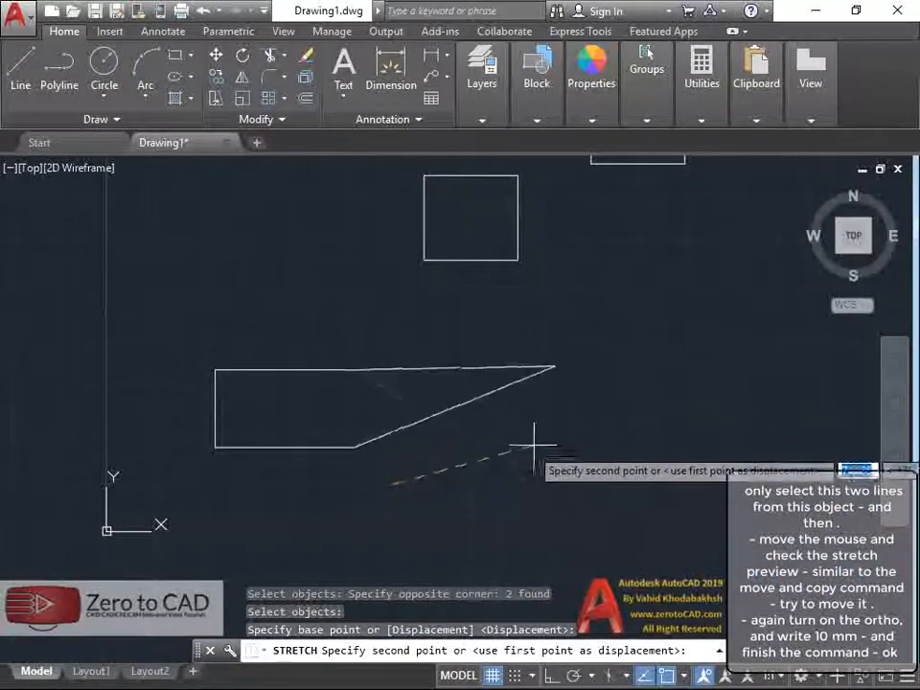
click(551, 674)
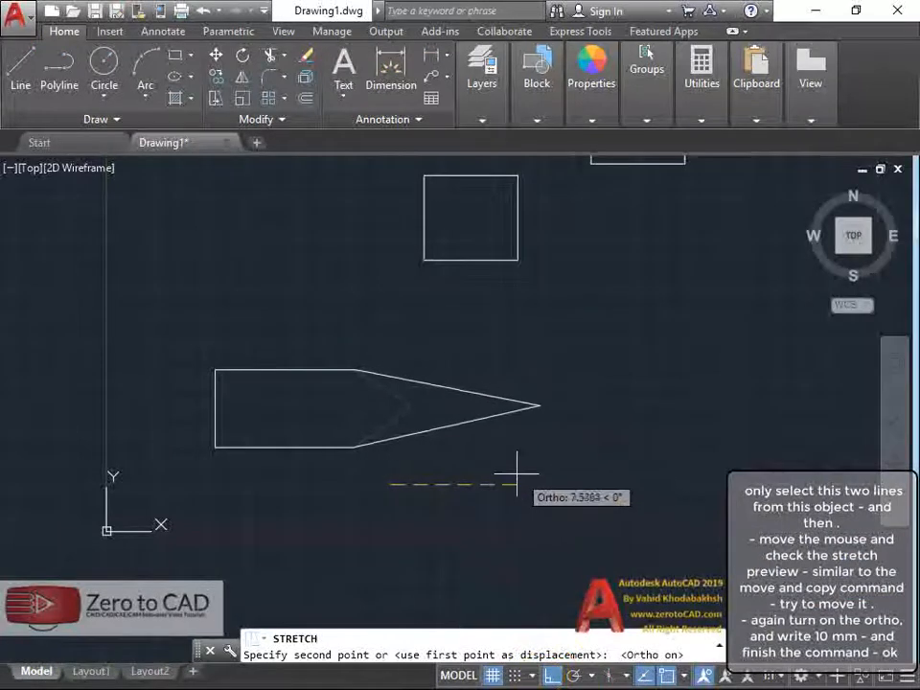
text(10)
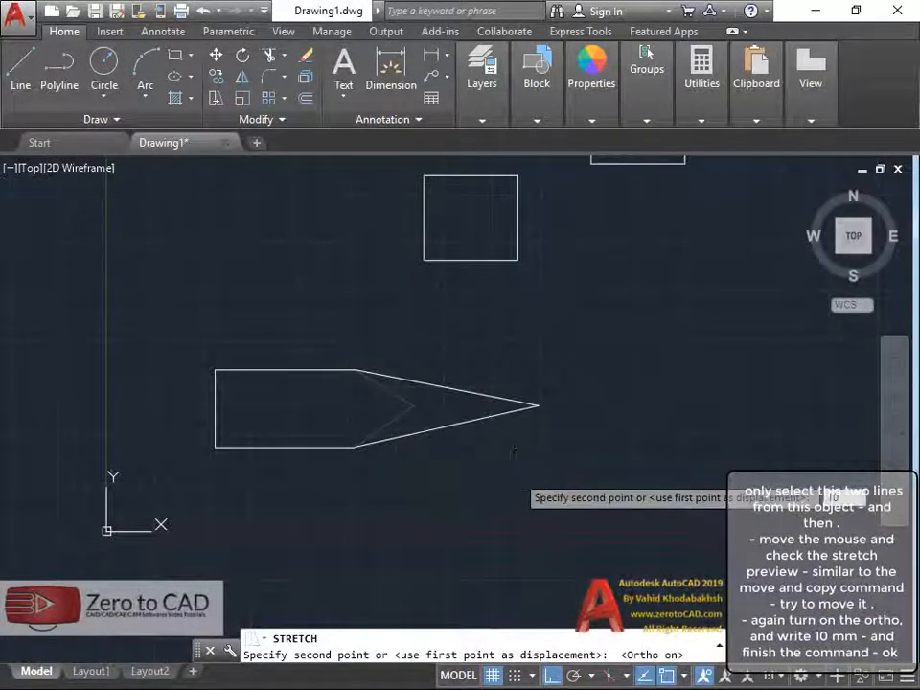
key(Return)
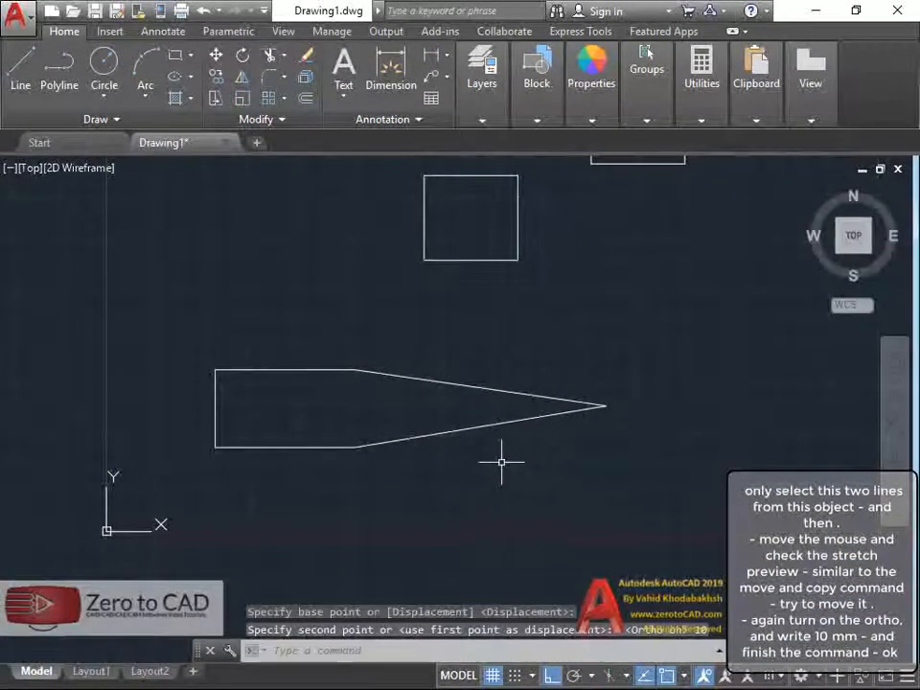
middle_drag(531, 464, 415, 566)
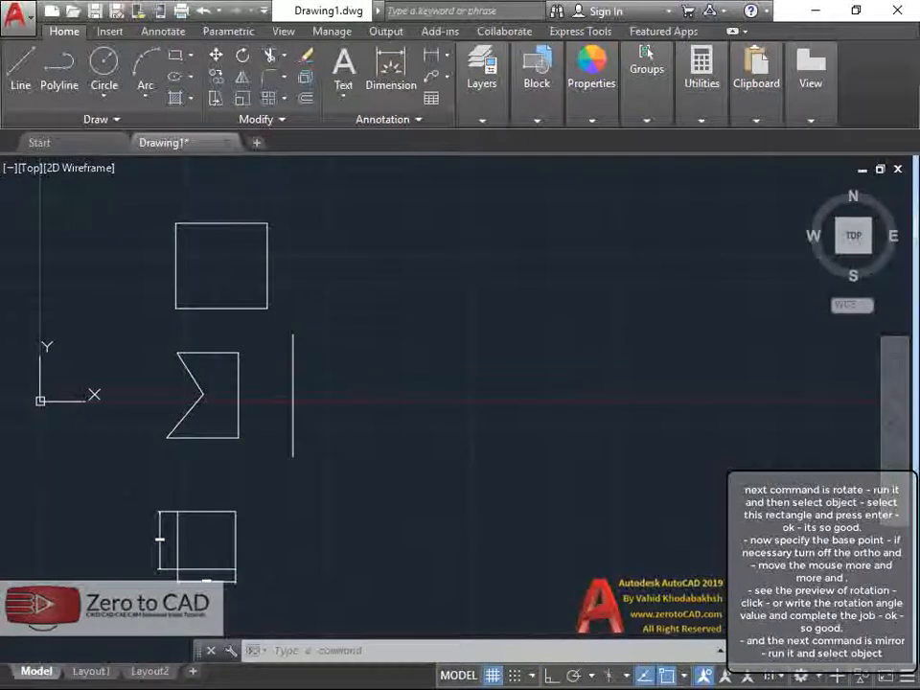
Rotate the rectangle above the notched shape by 45 degrees about its geometric center
middle_drag(436, 393, 459, 395)
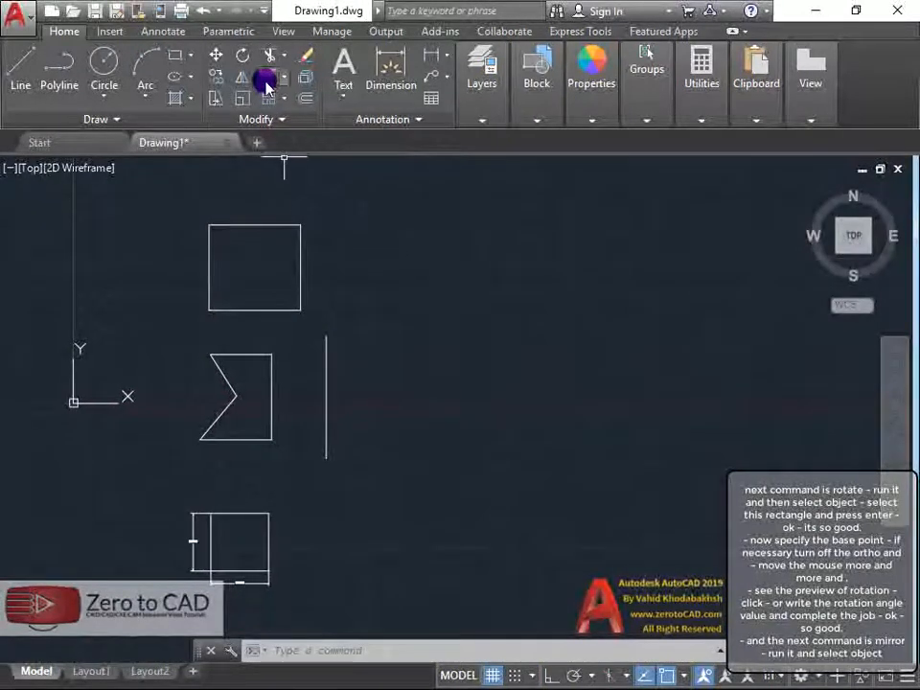
click(244, 55)
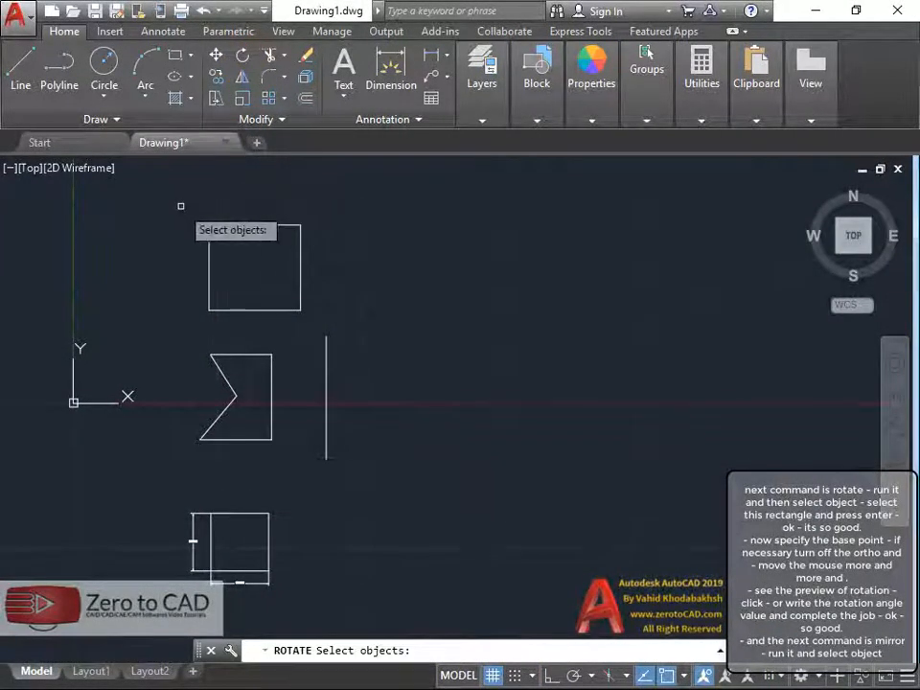
scroll(181, 207, up, 4)
scroll(188, 213, down, 2)
middle_drag(286, 229, 287, 258)
click(405, 250)
click(226, 388)
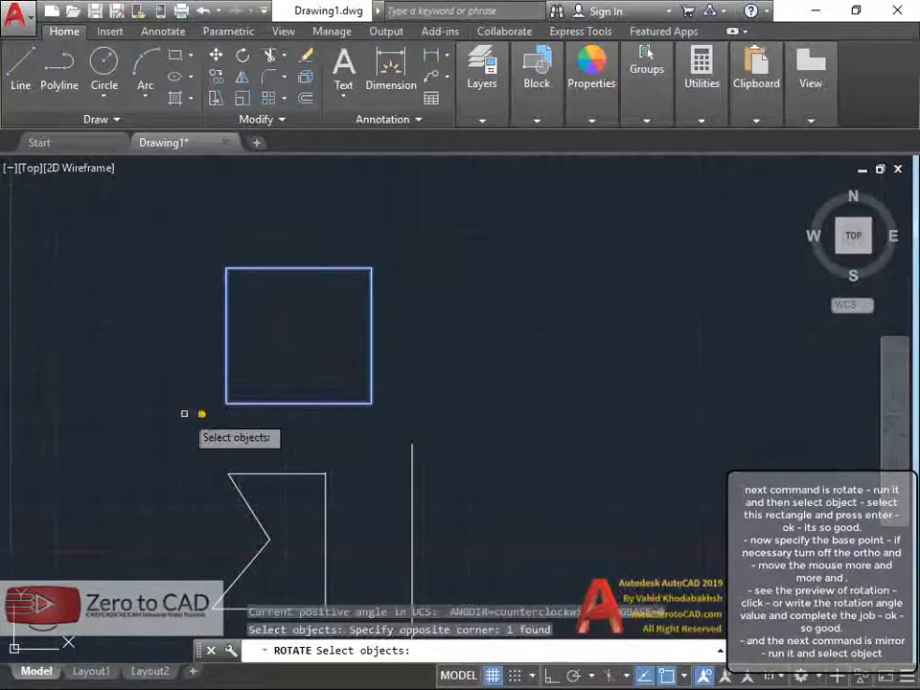
key(Return)
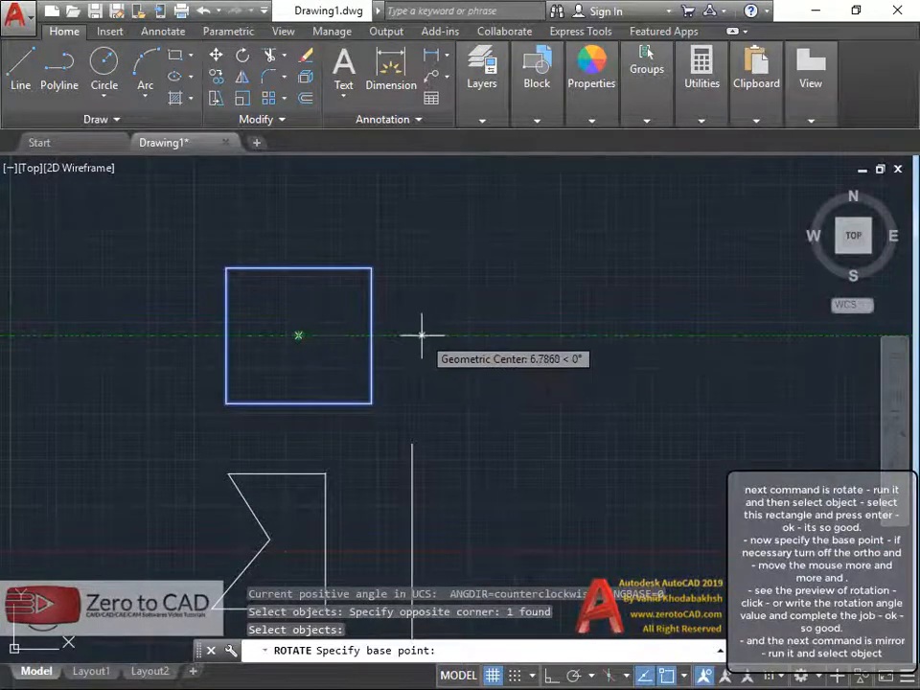
click(300, 332)
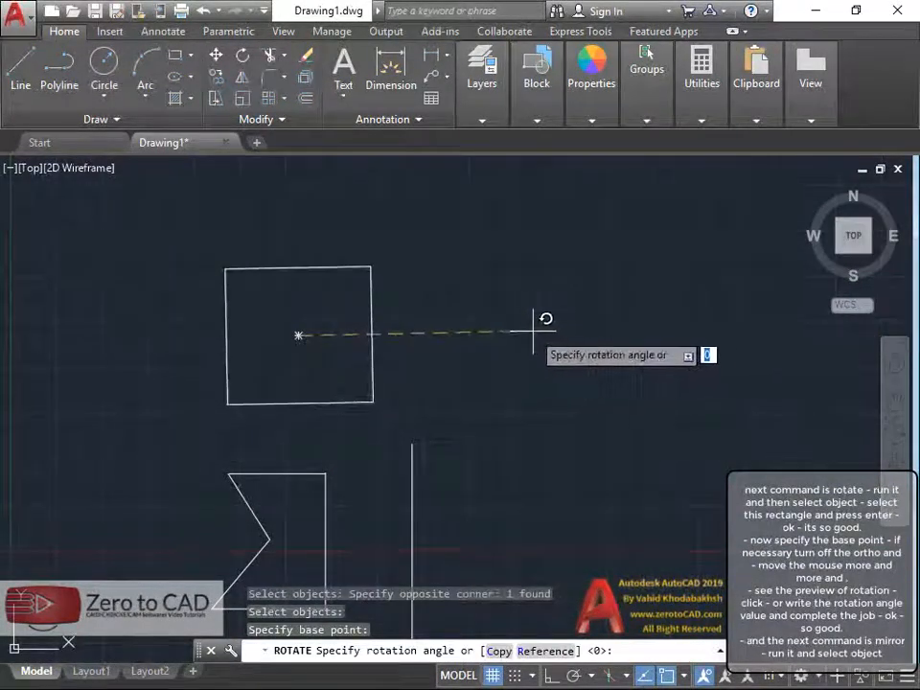
middle_drag(559, 322, 552, 365)
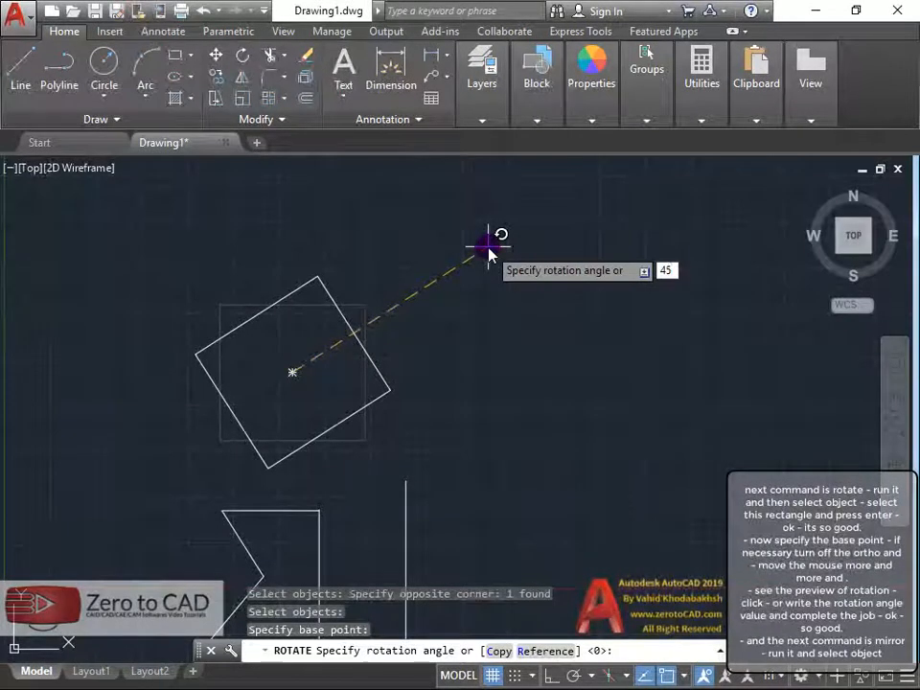
key(Return)
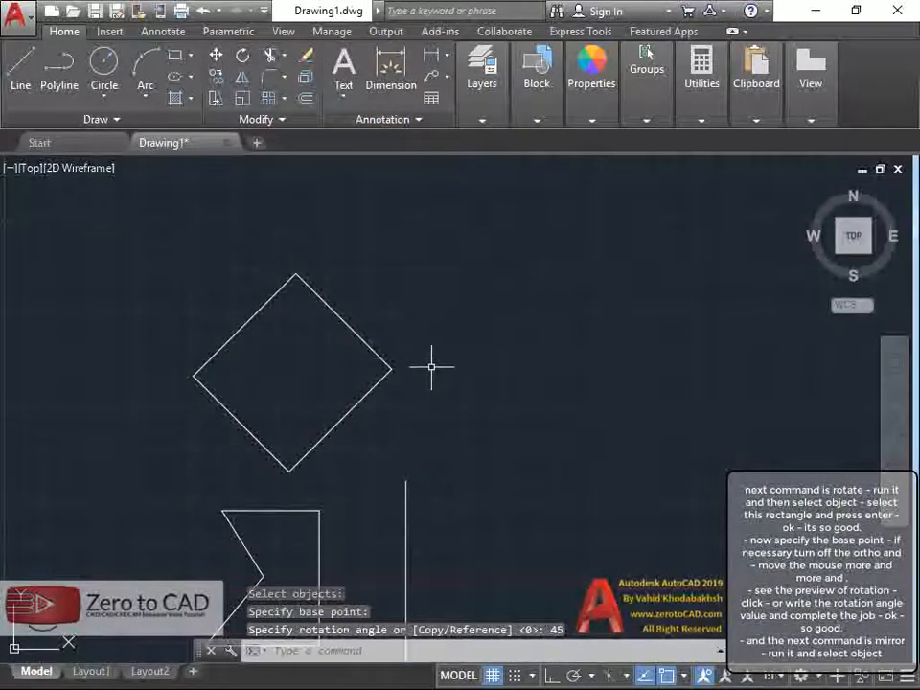
mouse_move(491, 481)
middle_down()
mouse_move(513, 361)
mouse_move(485, 308)
mouse_move(476, 308)
middle_up()
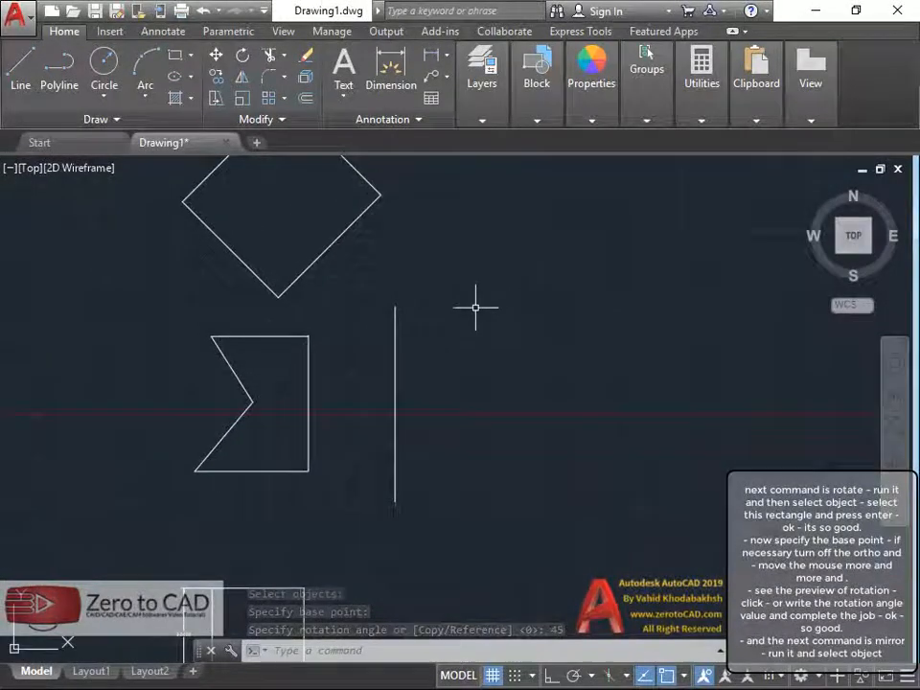
Mirror the notched shape about the vertical line beside it, using the line's two endpoints and keeping the source object
click(243, 91)
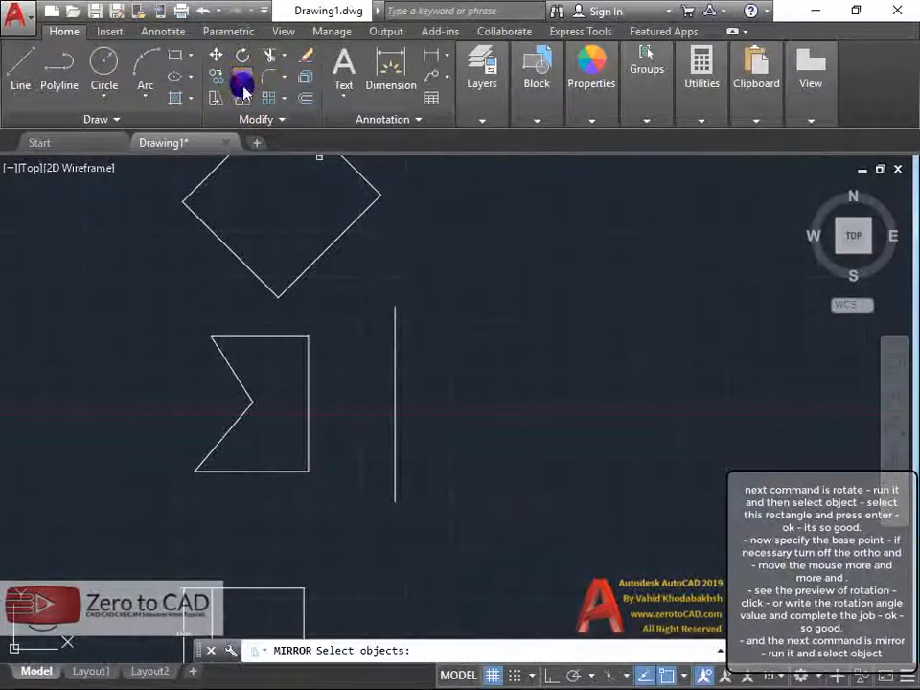
click(322, 327)
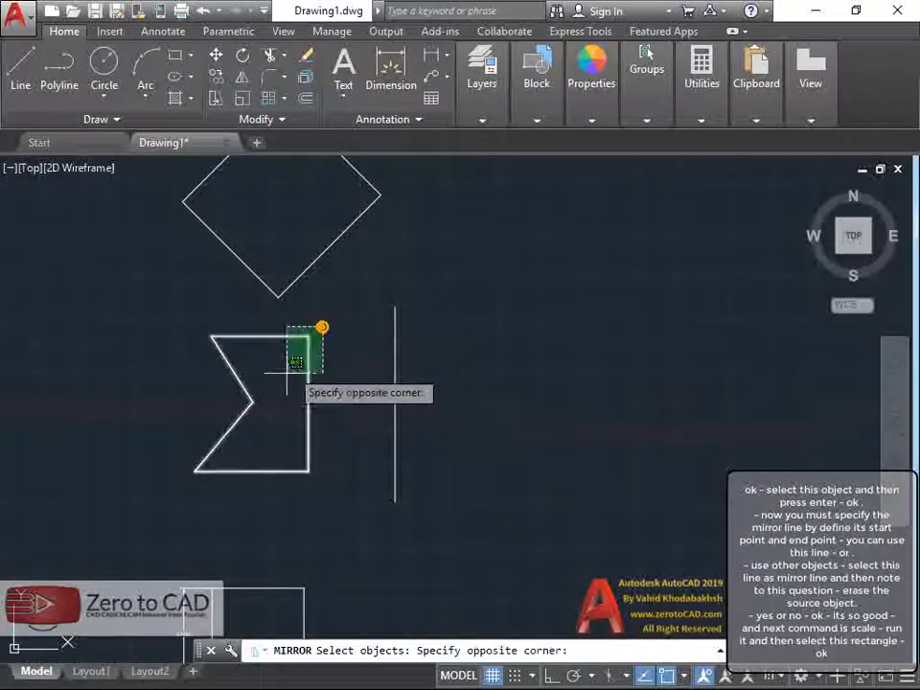
click(173, 487)
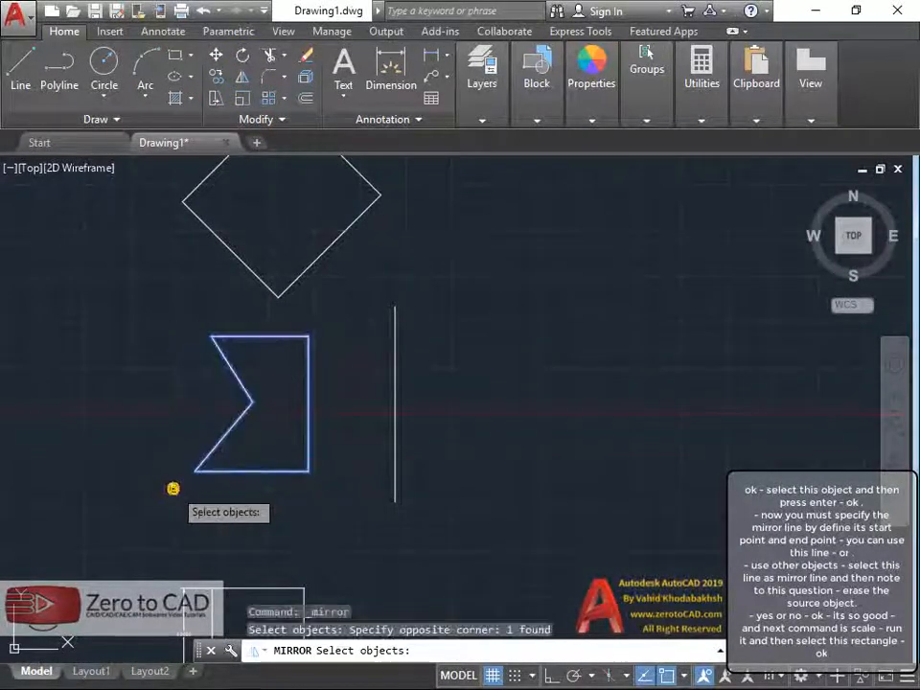
key(Return)
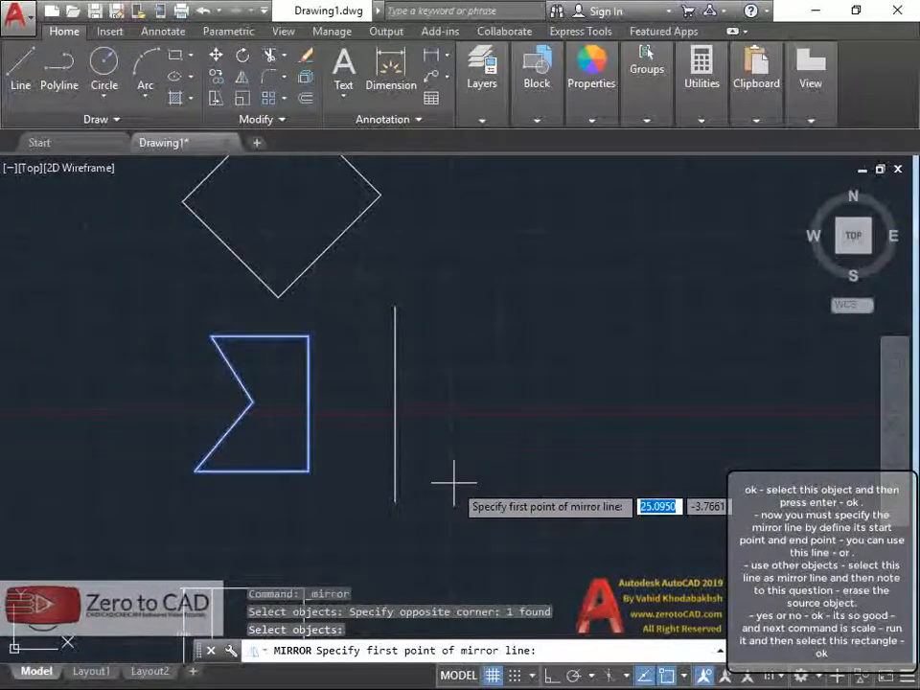
click(395, 308)
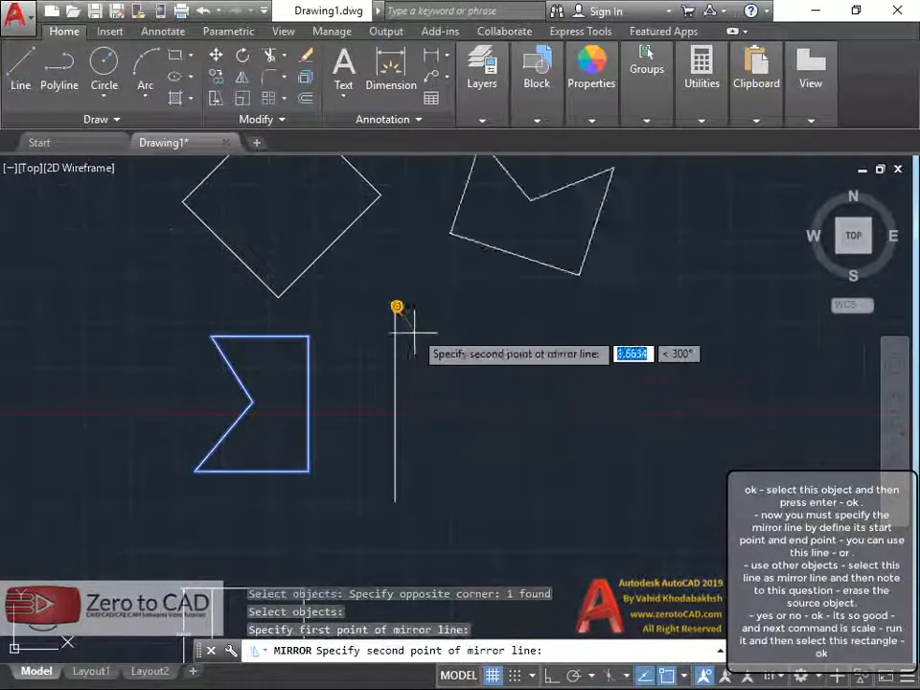
click(394, 499)
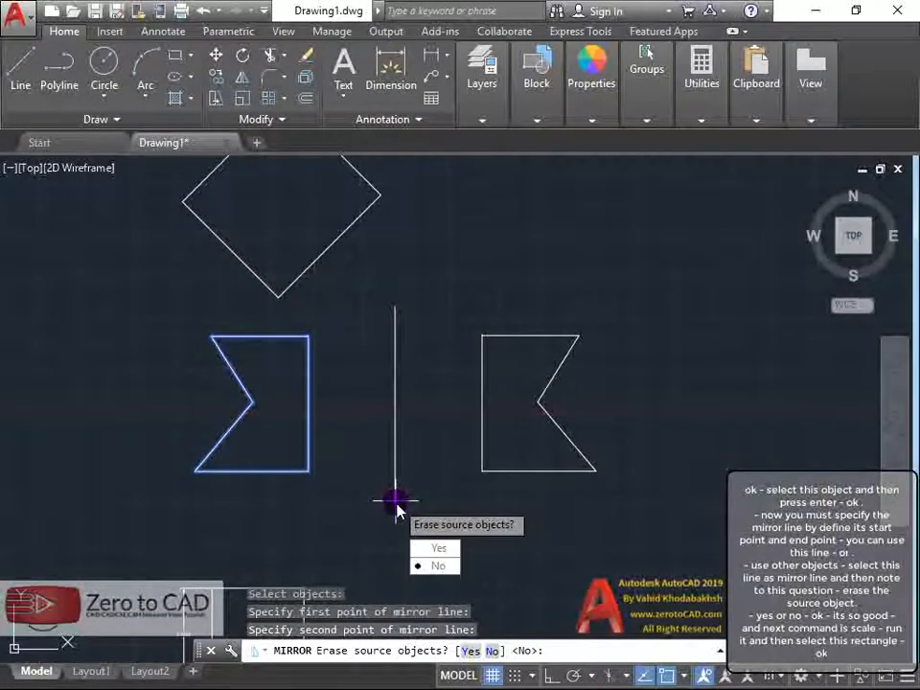
click(437, 567)
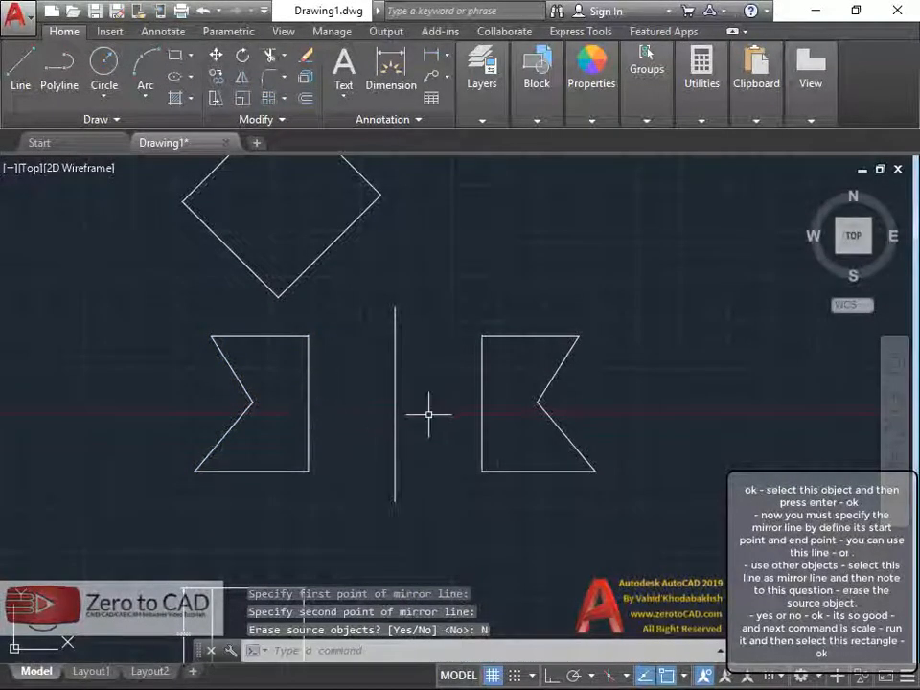
Scale the dimensioned square below the mirrored shapes by a factor of 2 from its lower-left corner
mouse_move(429, 414)
middle_down()
mouse_move(426, 449)
mouse_move(425, 260)
mouse_move(421, 268)
middle_up()
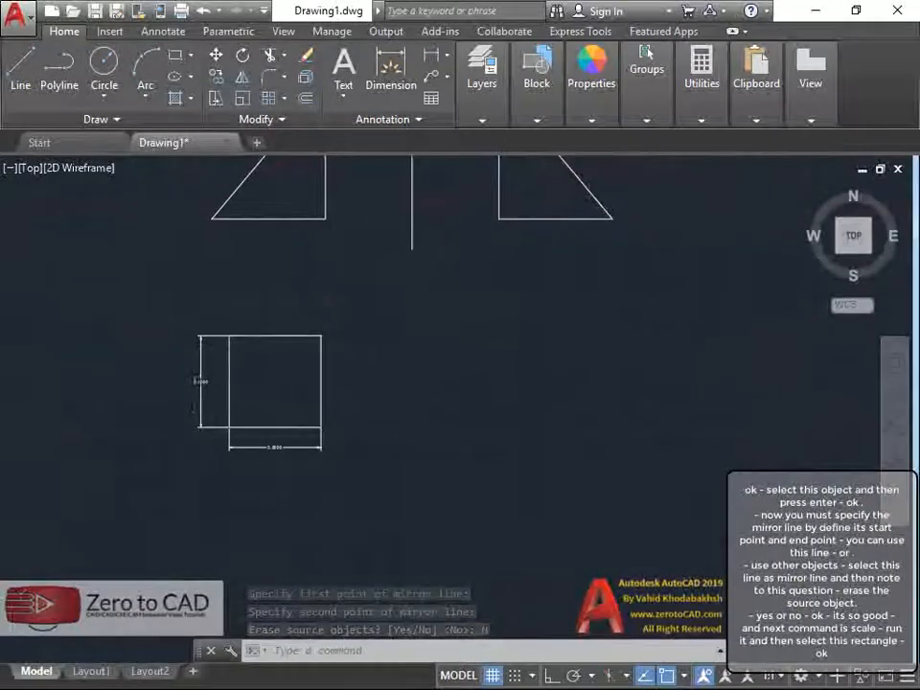
scroll(199, 376, up, 4)
middle_drag(316, 377, 331, 387)
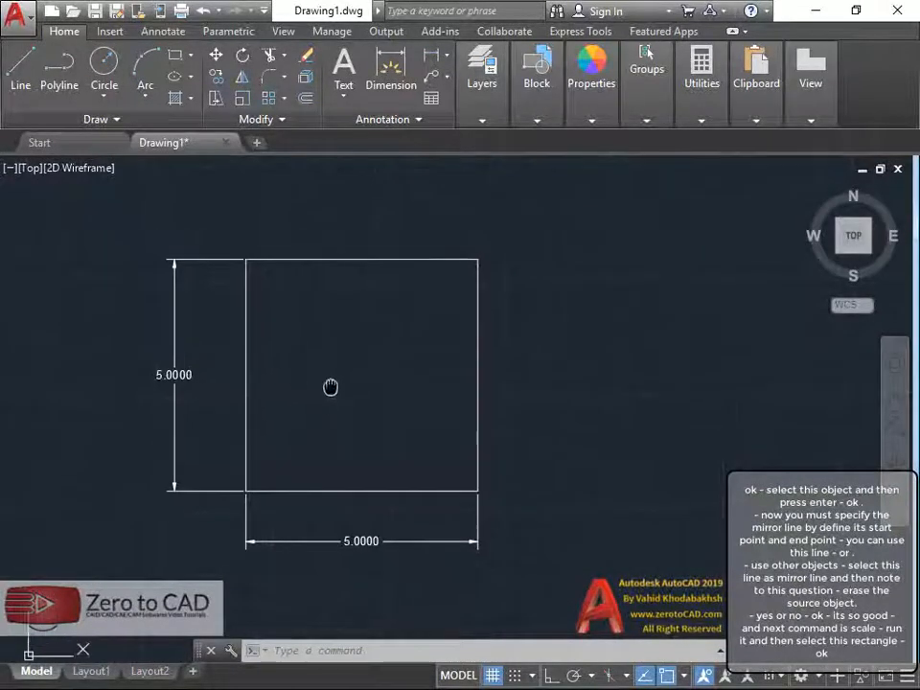
click(244, 100)
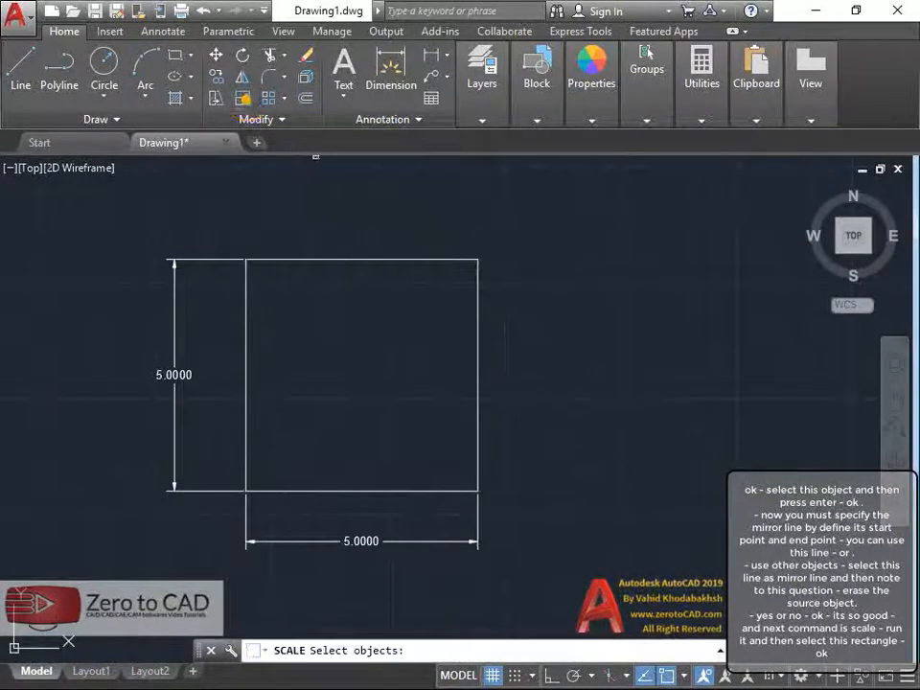
click(448, 257)
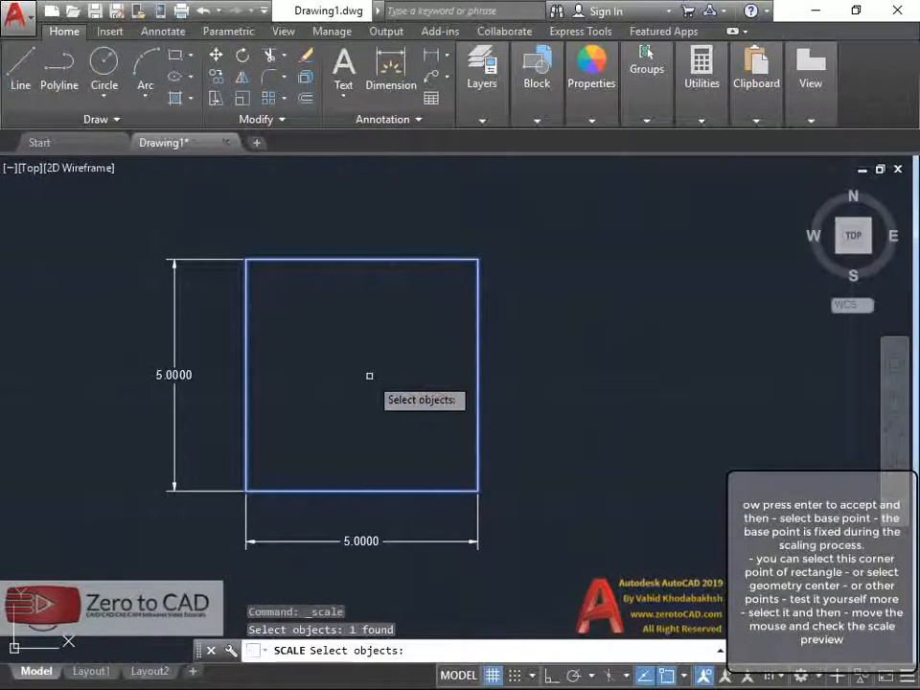
key(Return)
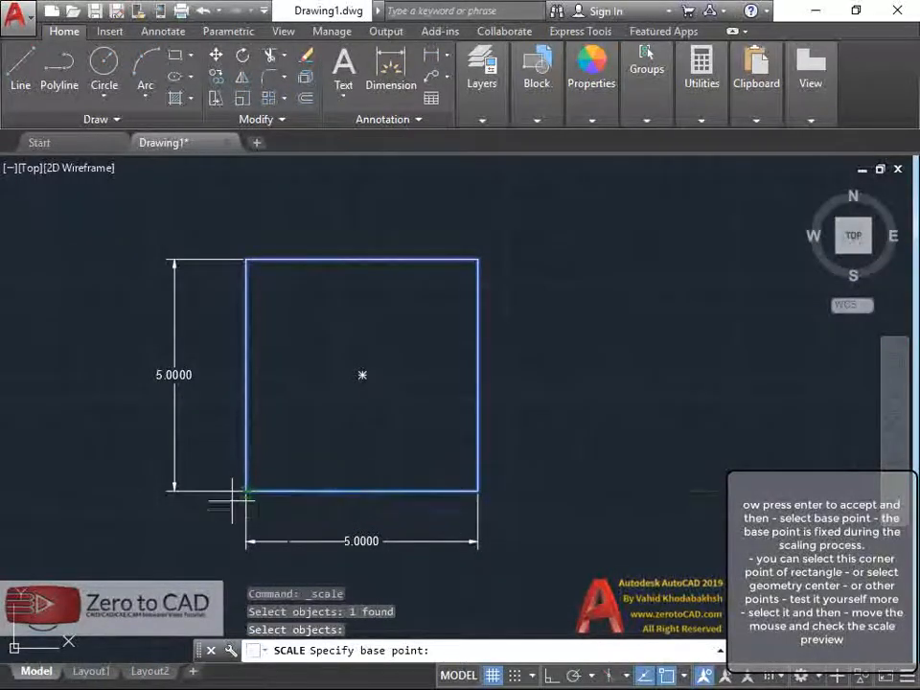
scroll(303, 462, up, 2)
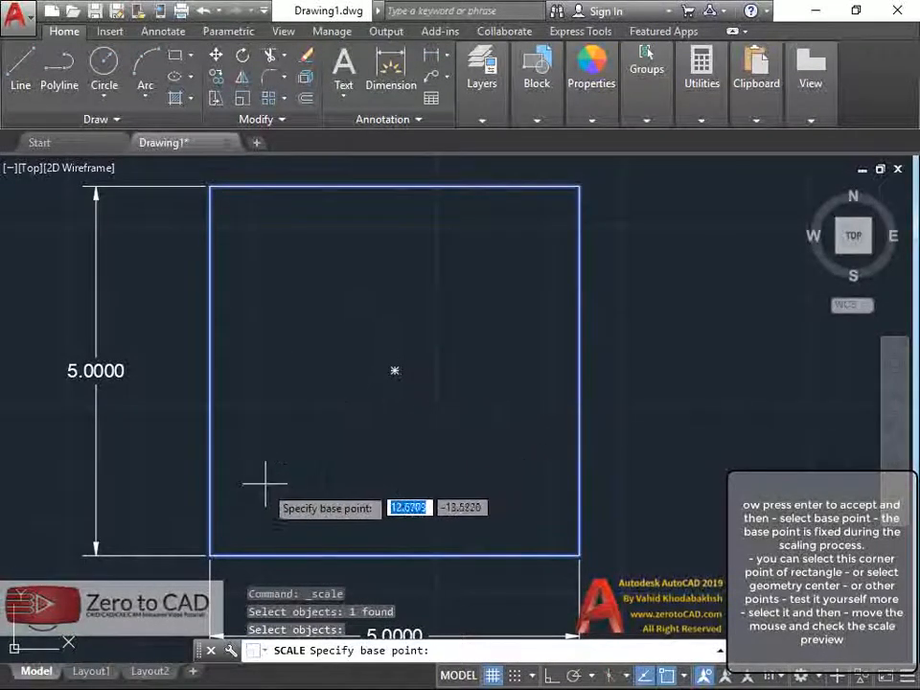
scroll(218, 546, up, 3)
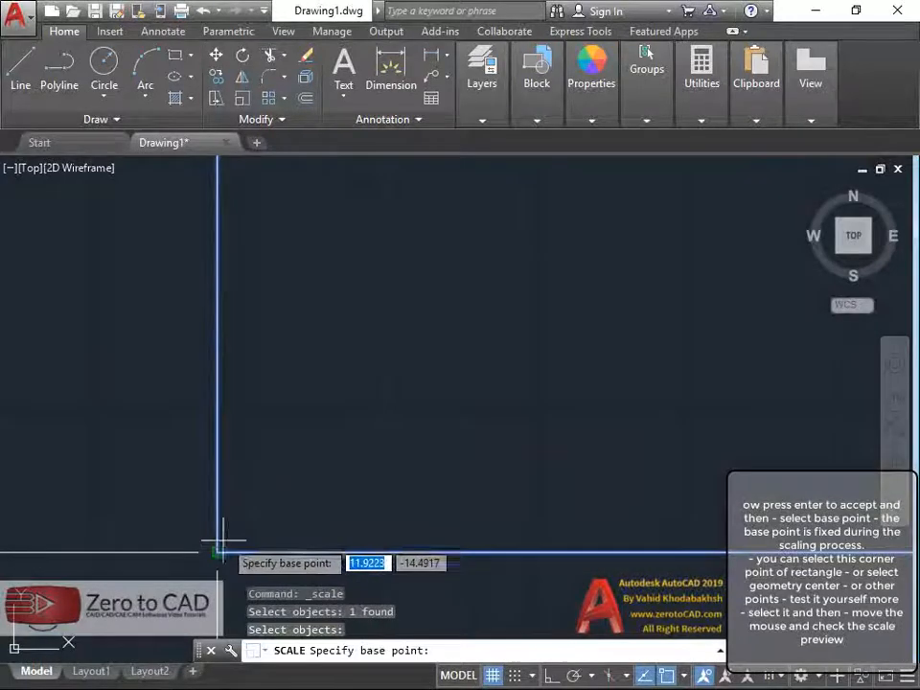
click(219, 553)
scroll(314, 490, down, 5)
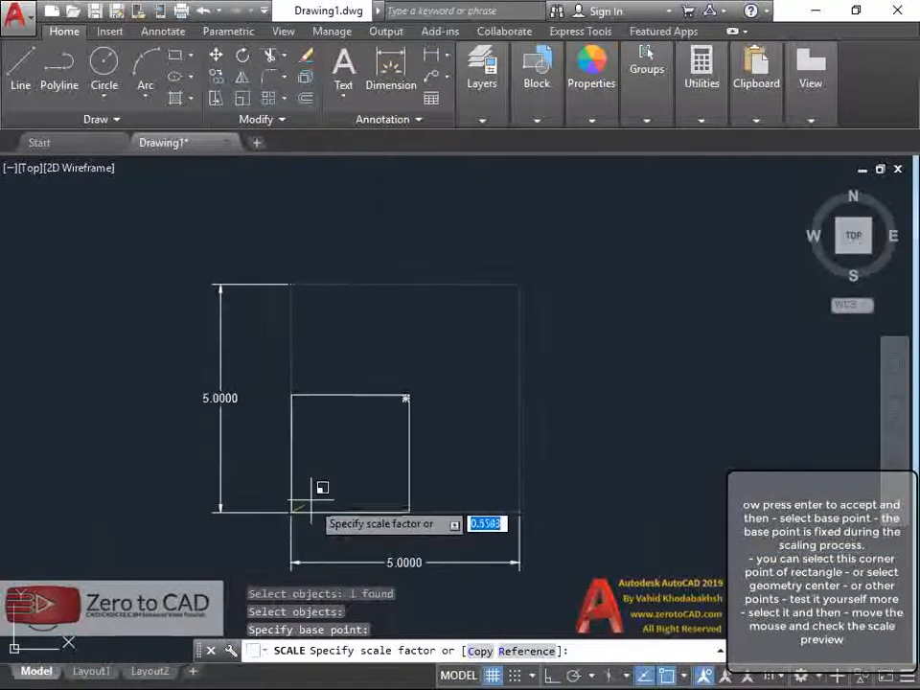
middle_drag(334, 477, 257, 514)
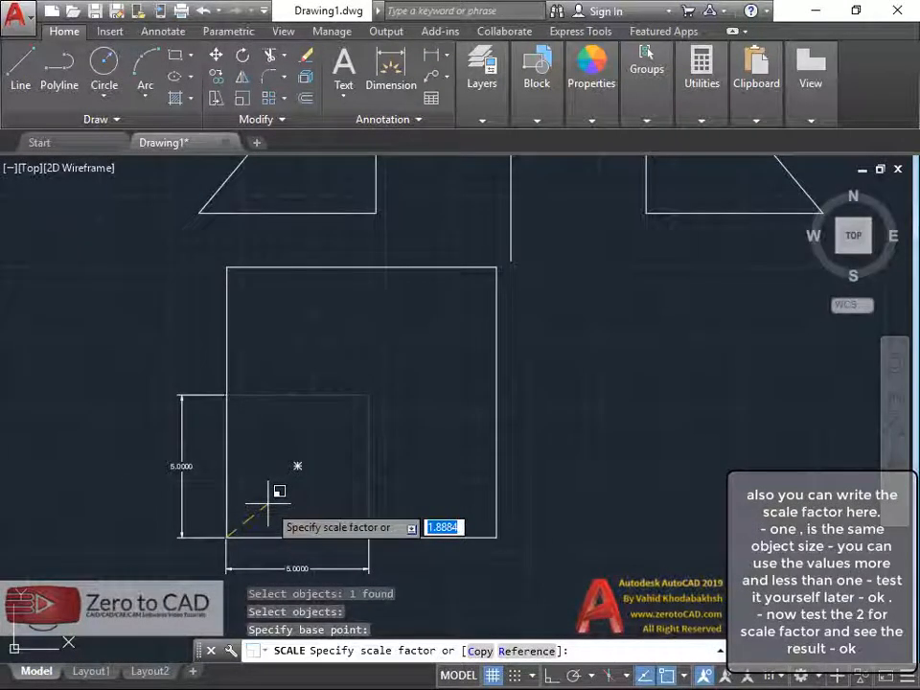
key(Return)
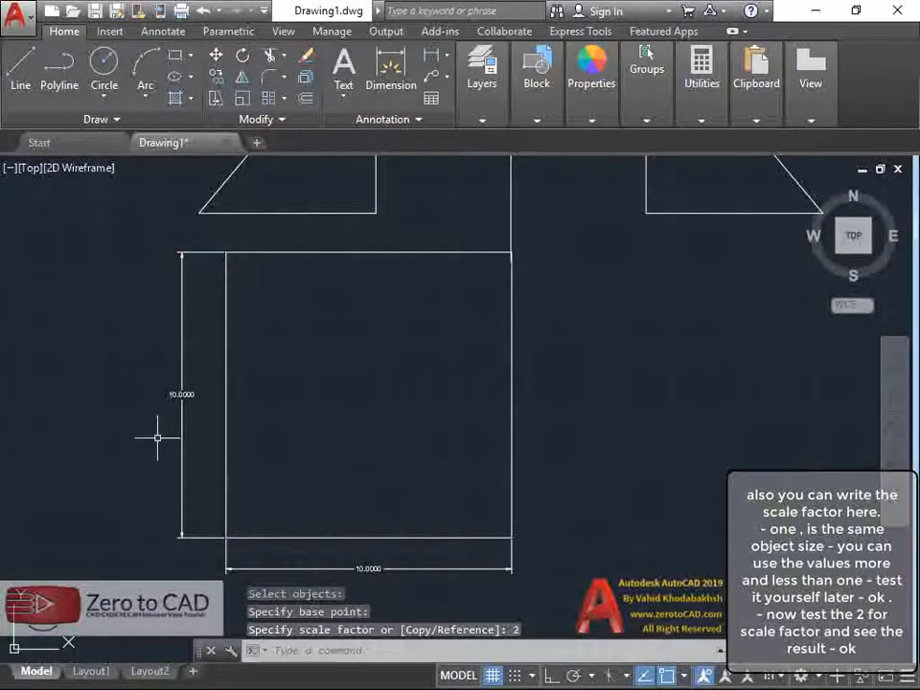
Examine the height and width dimensions of the scaled square
scroll(159, 438, up, 4)
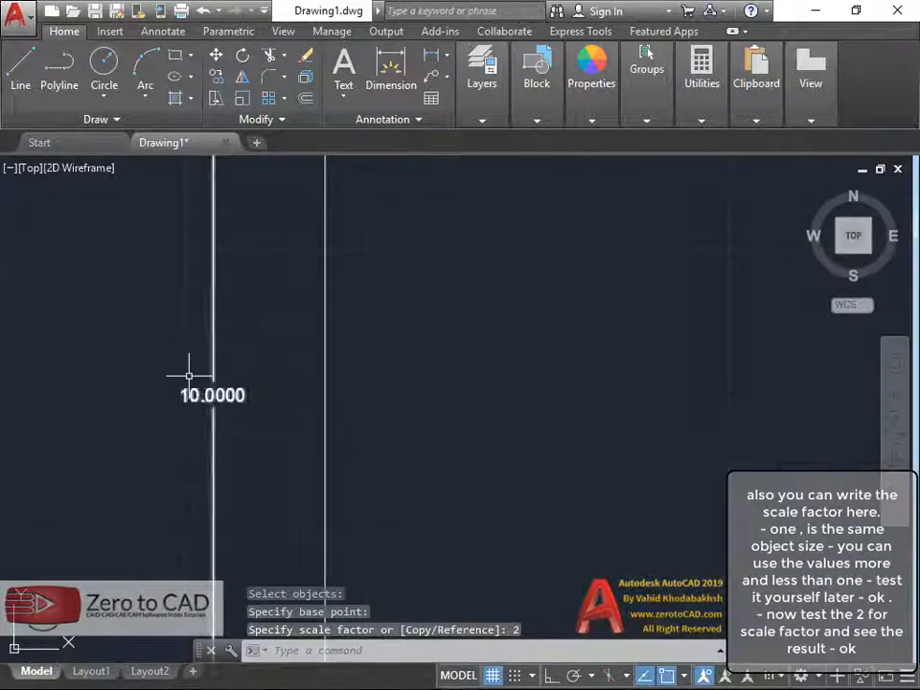
scroll(192, 378, down, 5)
scroll(427, 512, up, 3)
scroll(426, 512, up, 2)
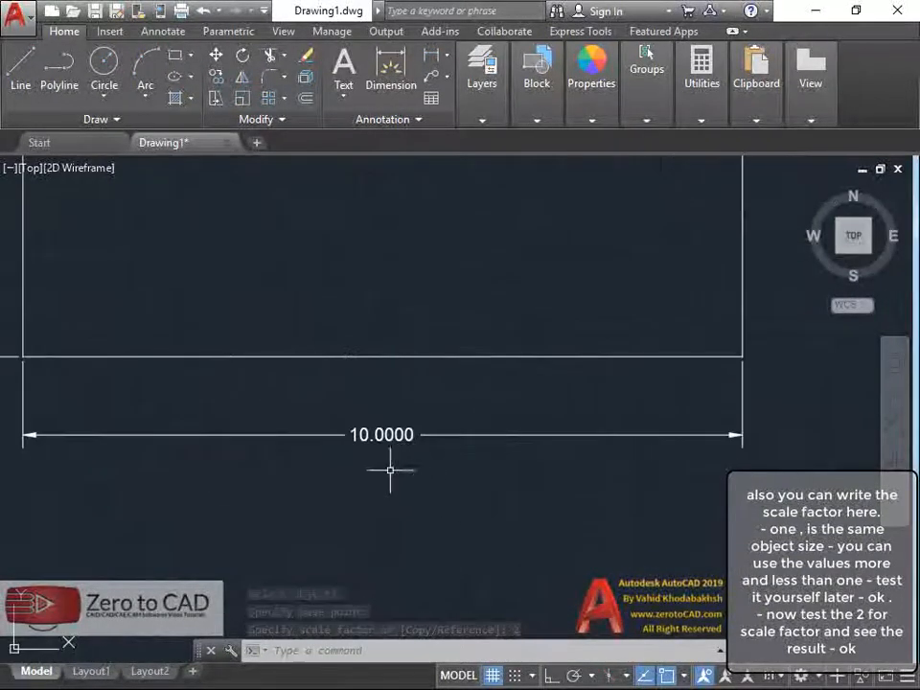
scroll(431, 515, down, 8)
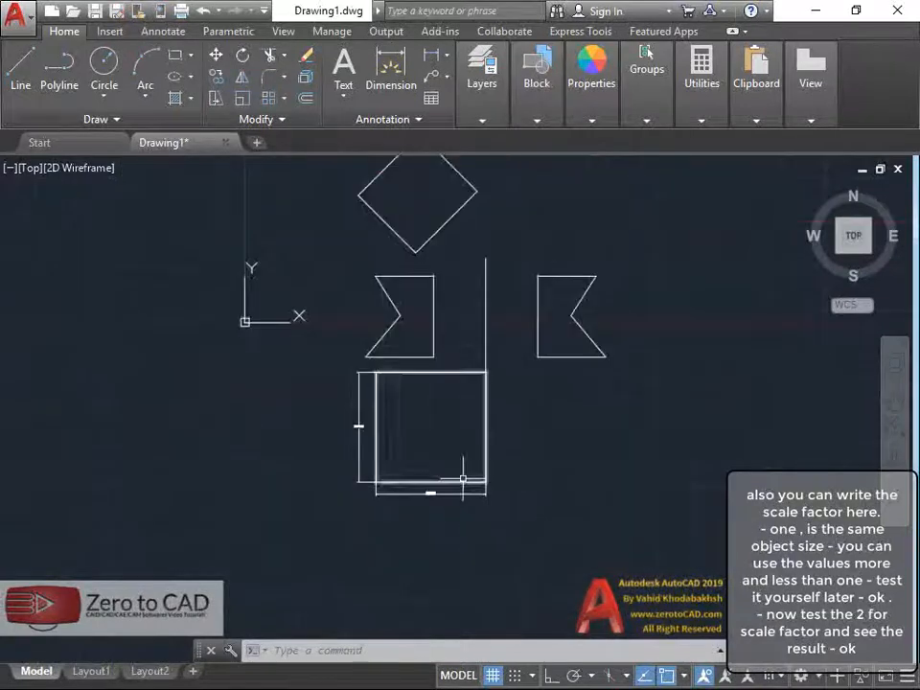
Trim the three crossing lines' ends right of the vertical line, using it as the cutting edge, and undo the trim
middle_drag(461, 477, 350, 516)
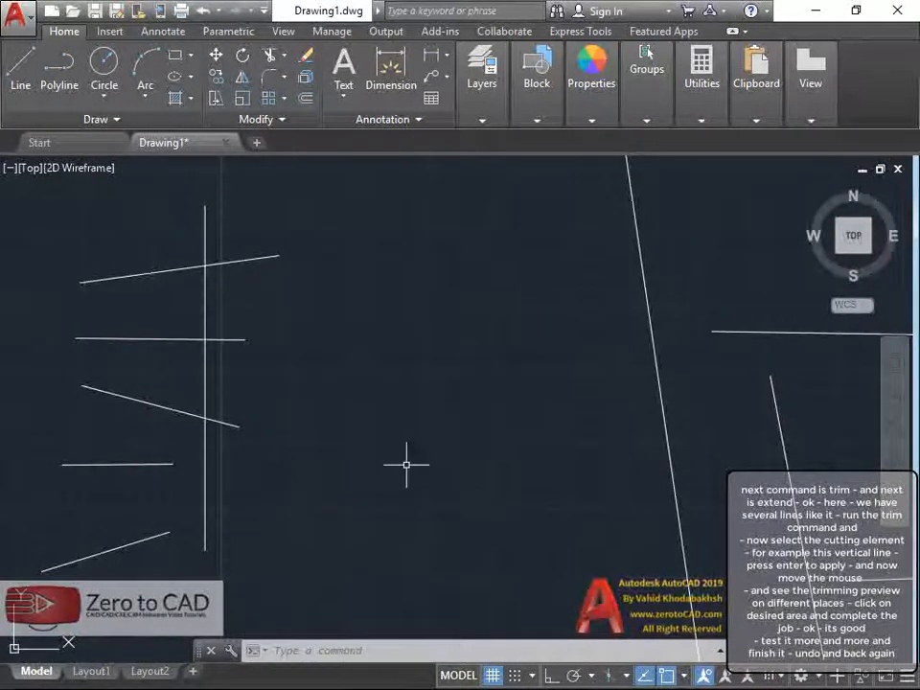
mouse_move(406, 464)
middle_down()
mouse_move(380, 456)
mouse_move(506, 458)
mouse_move(656, 443)
middle_up()
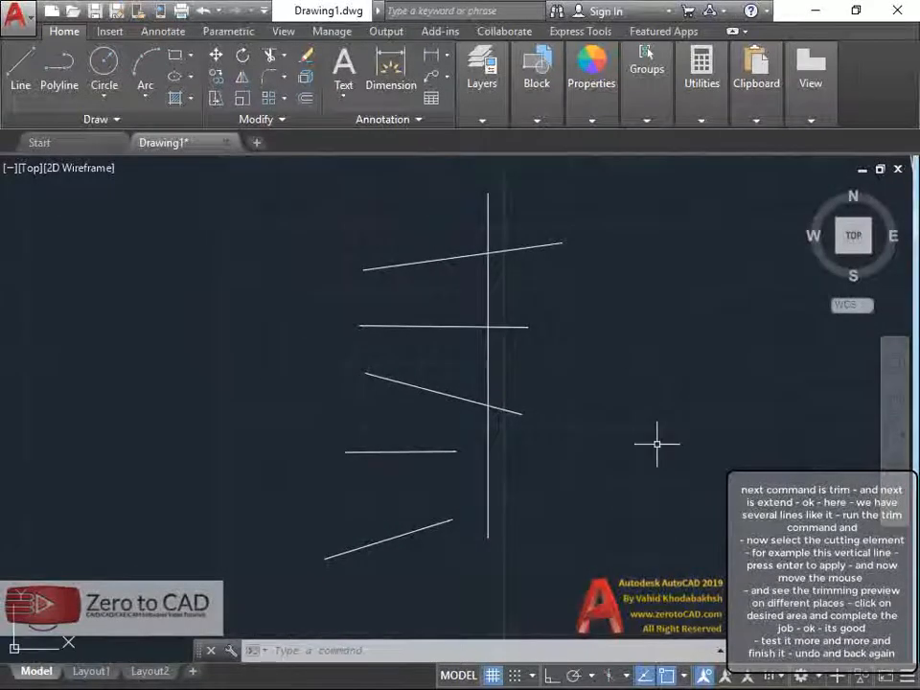
click(285, 55)
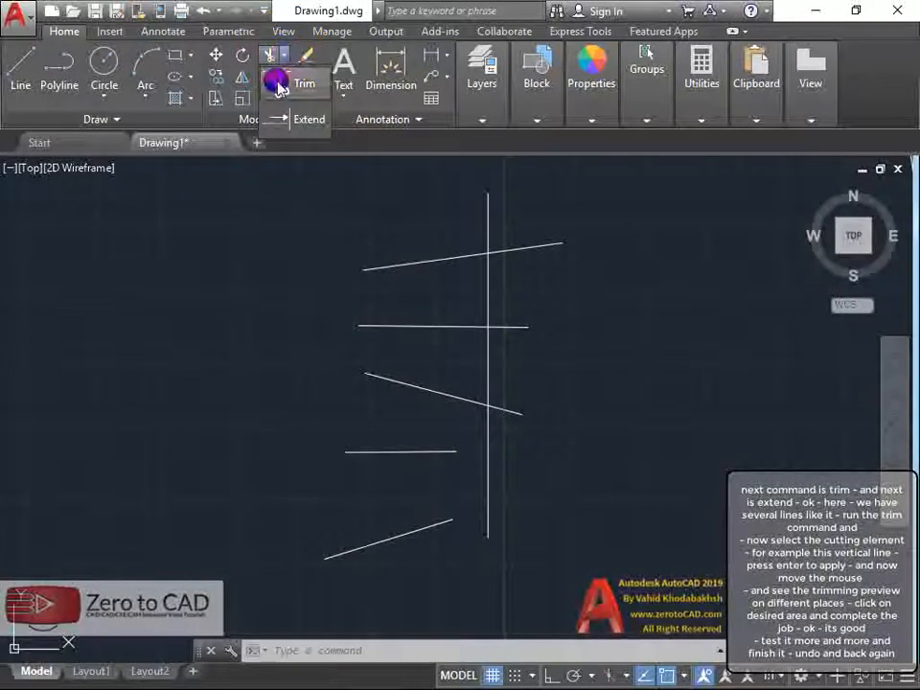
click(277, 85)
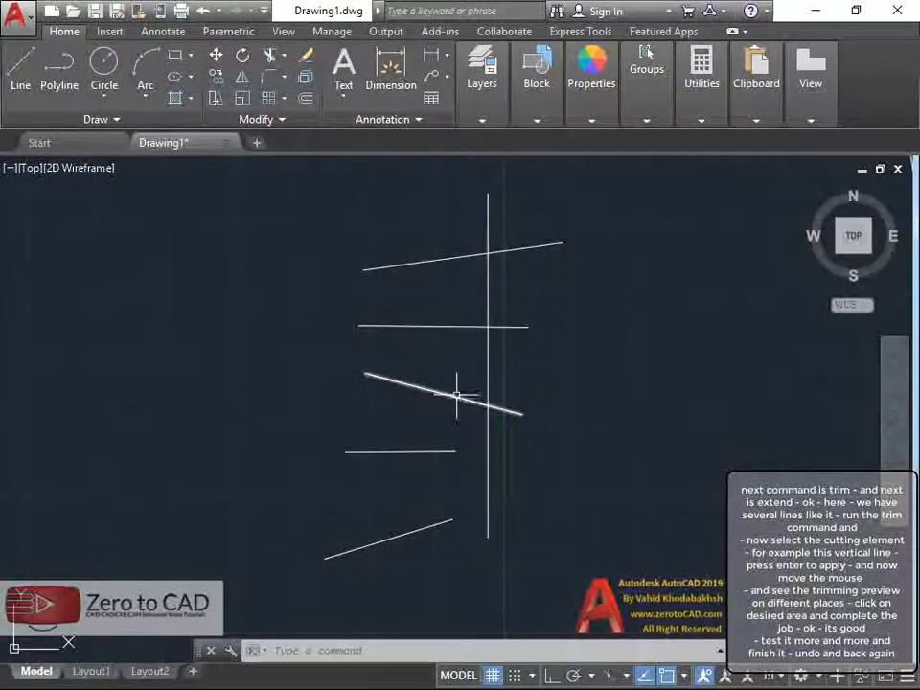
click(272, 61)
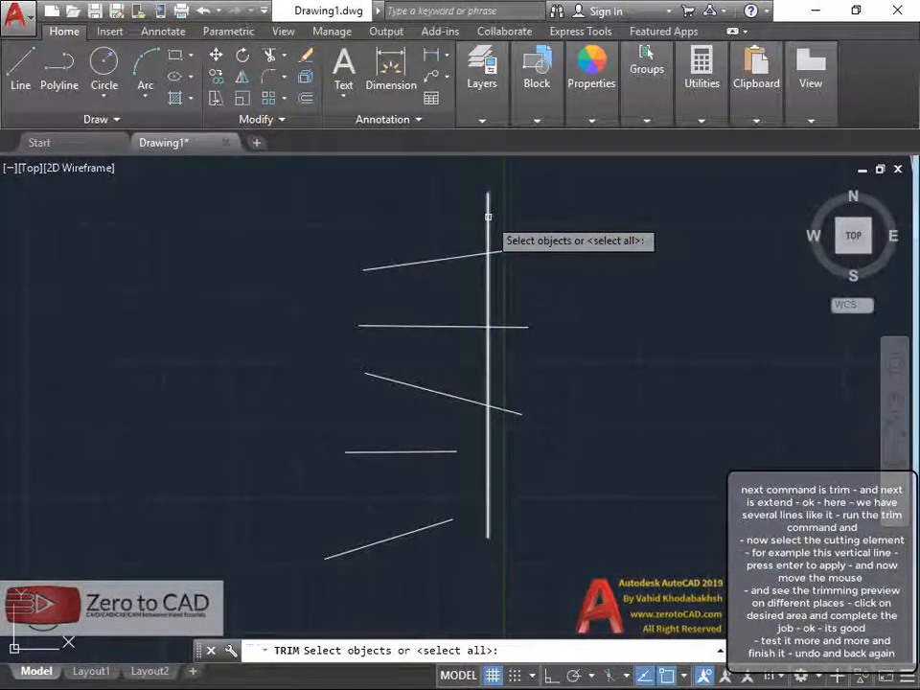
click(487, 216)
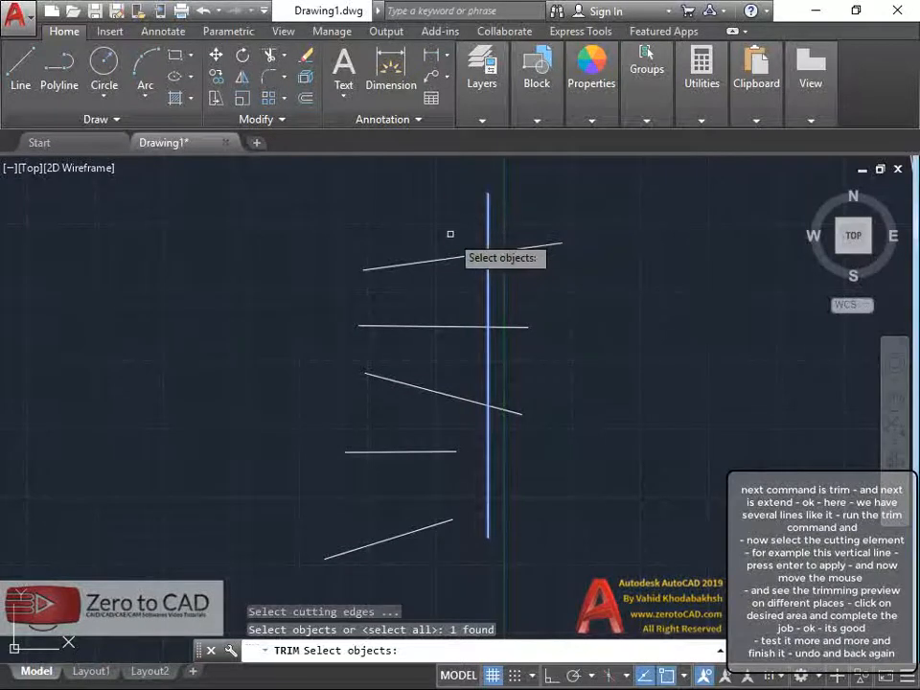
key(Return)
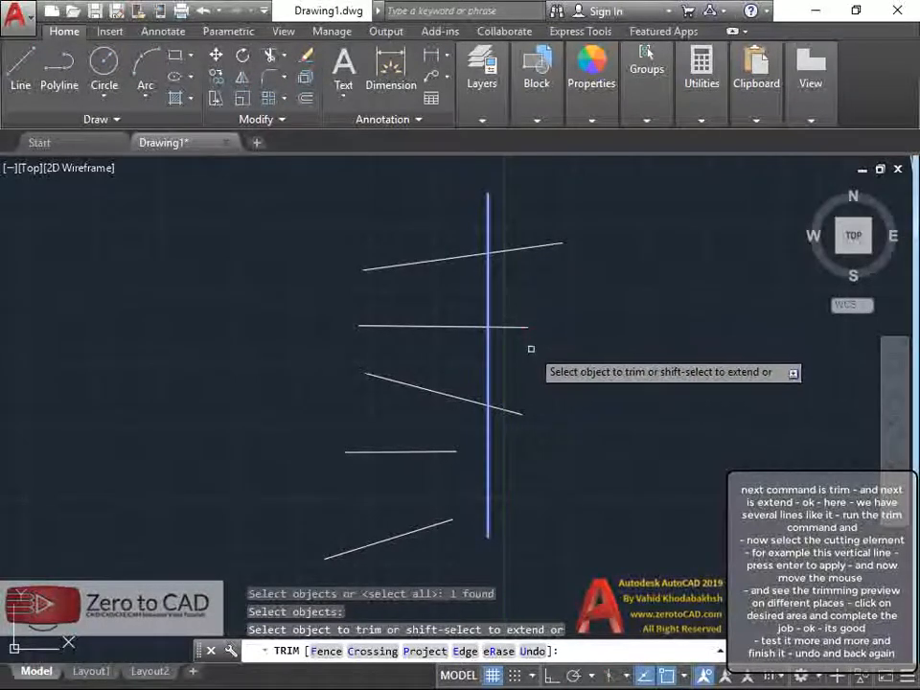
click(510, 410)
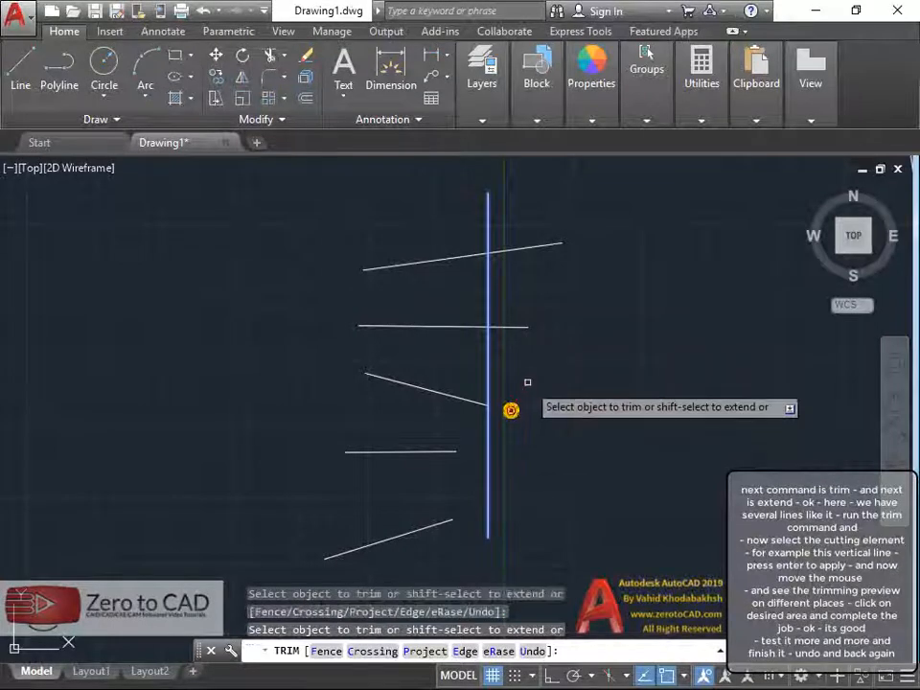
click(516, 327)
click(522, 248)
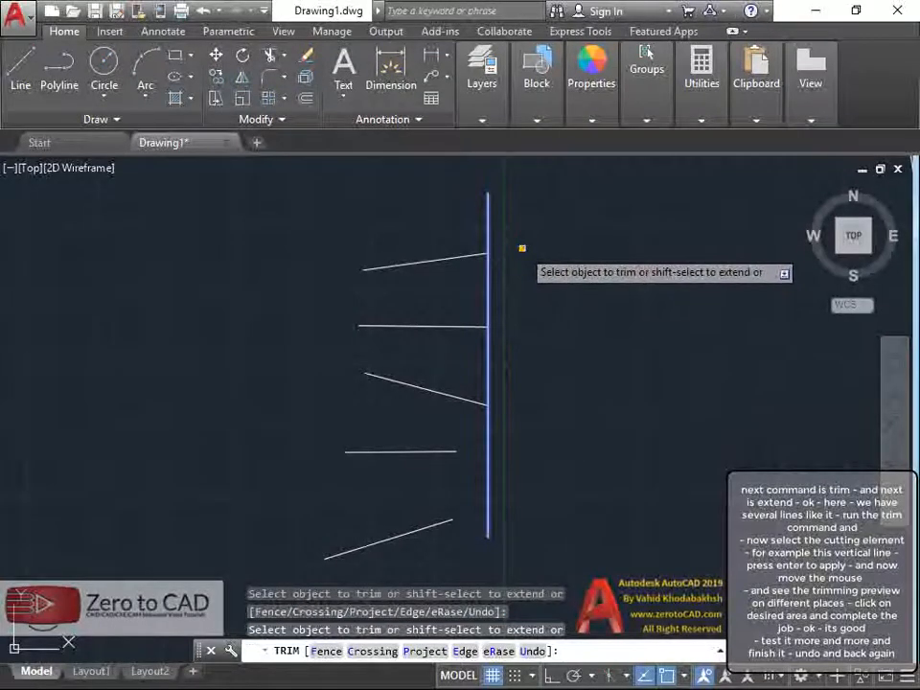
key(Return)
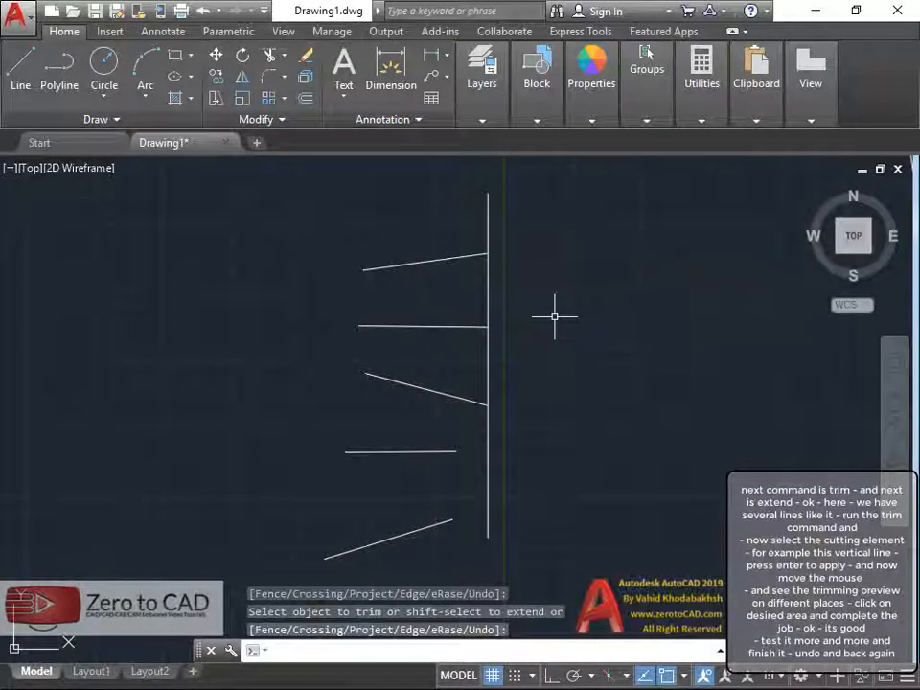
key(ctrl+z)
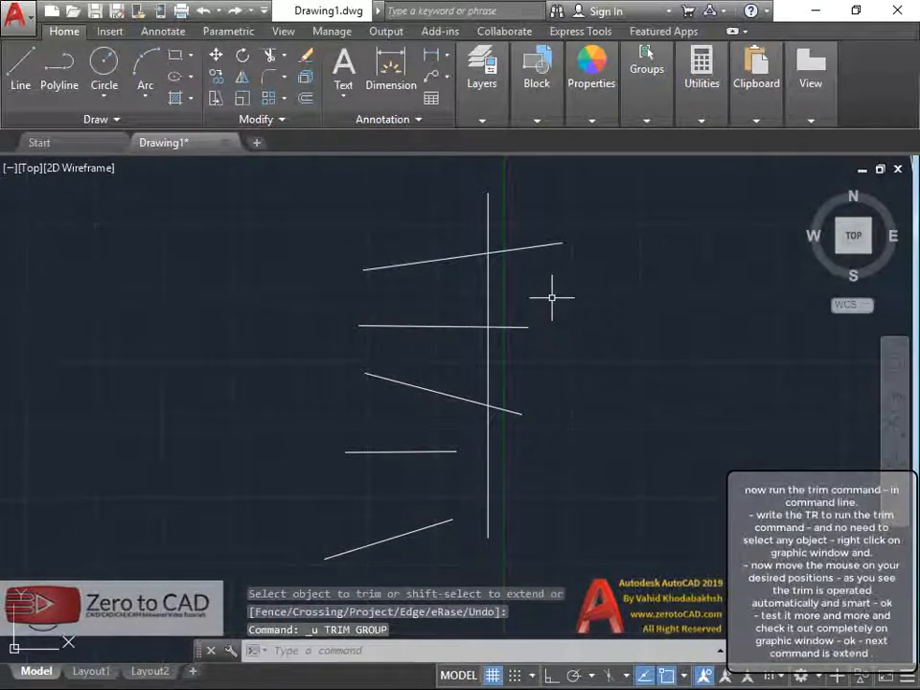
Trim the upper and lower crossing lines right of the vertical, the middle line left of it, and the vertical's top end, using all objects as edges
click(272, 56)
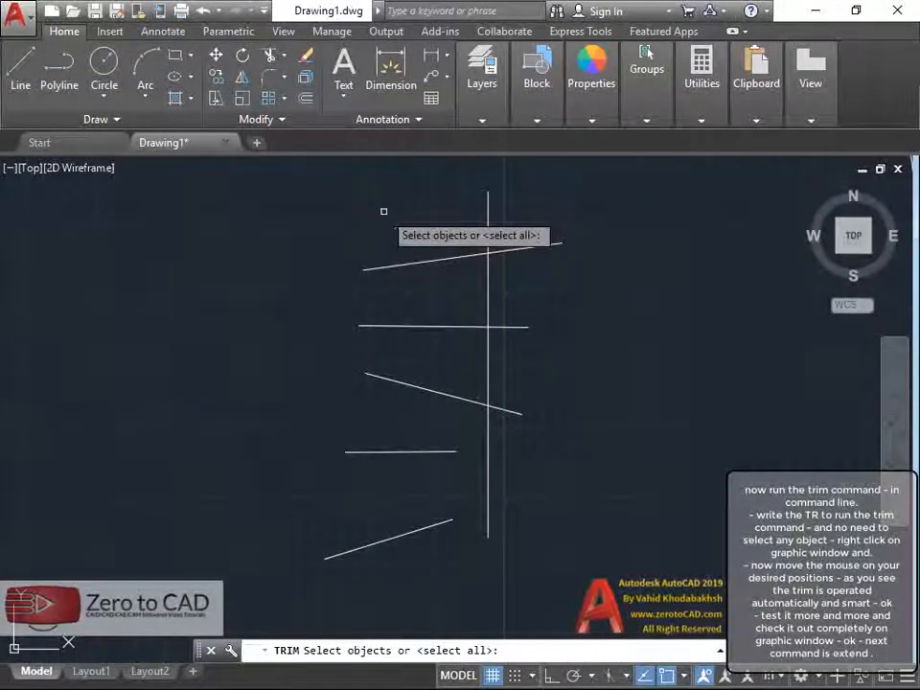
right_click(596, 219)
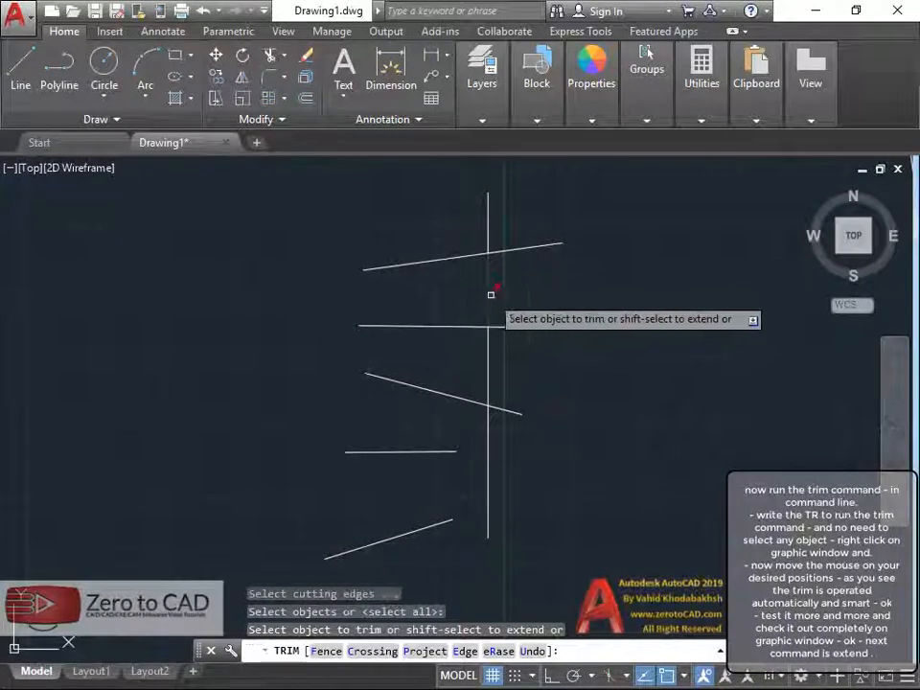
click(510, 409)
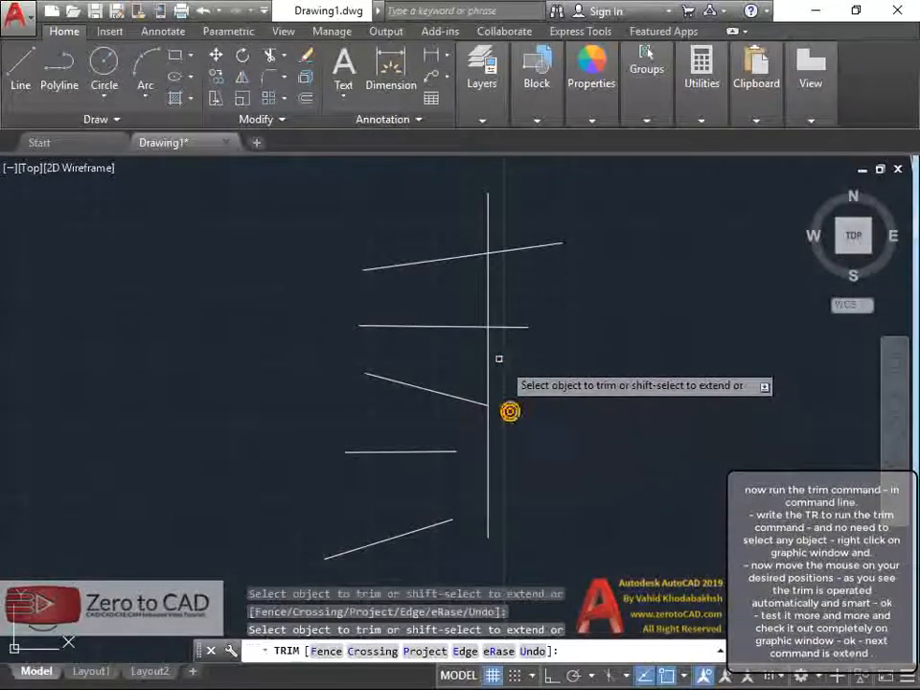
click(451, 328)
click(530, 247)
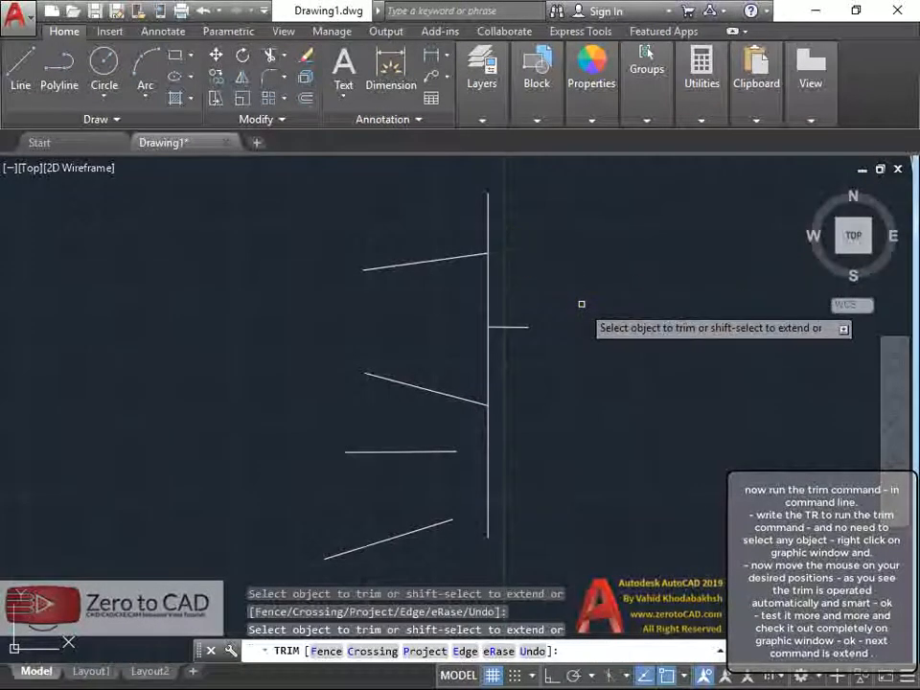
key(Return)
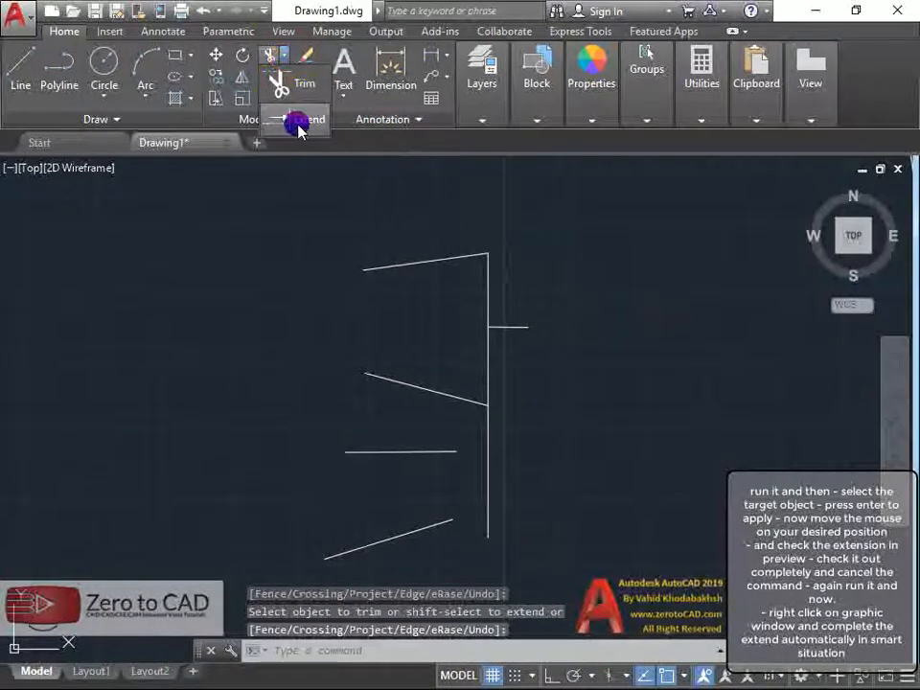
click(298, 121)
middle_drag(536, 398, 538, 338)
scroll(443, 415, up, 2)
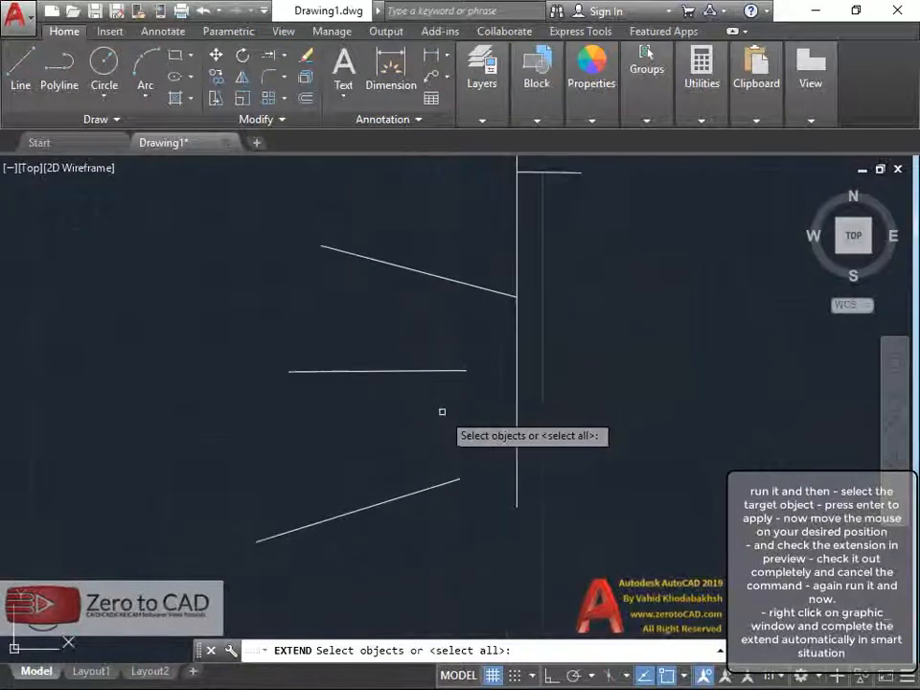
click(516, 379)
key(Return)
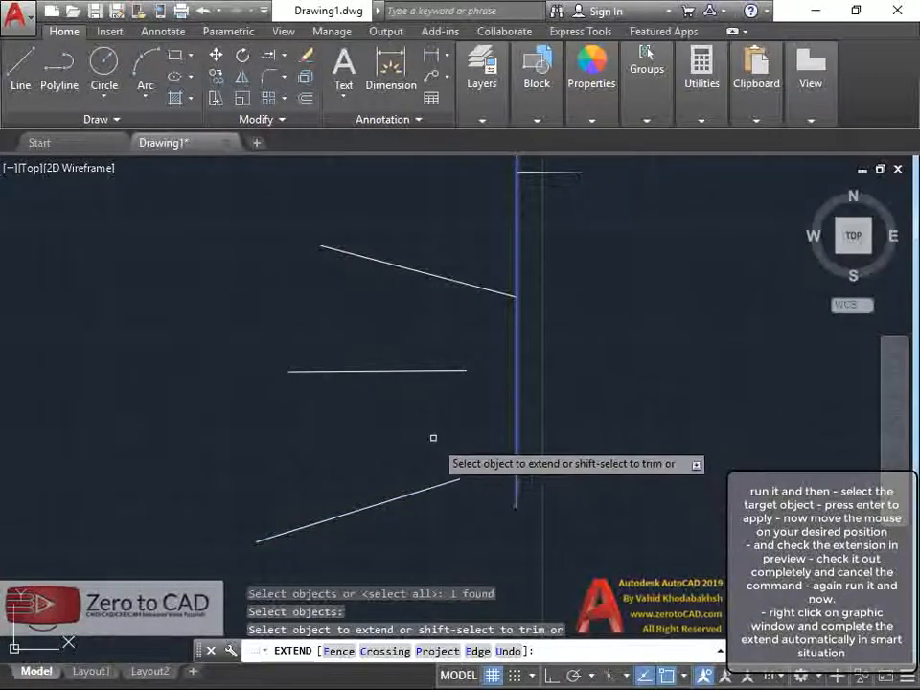
key(Escape)
key(Escape)
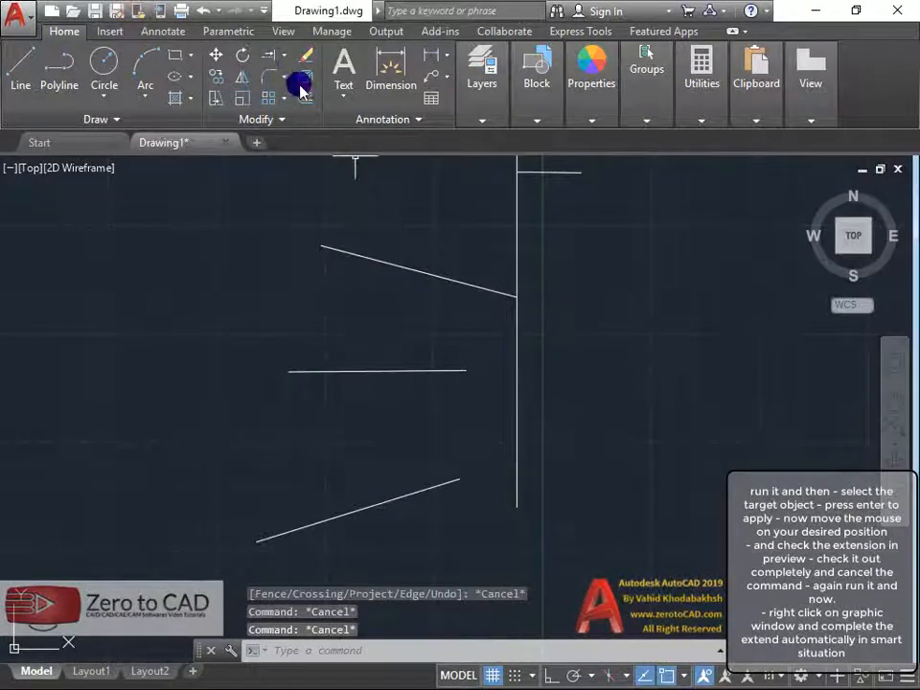
Extend the two lowest lines to the vertical line, using all objects as boundary edges
click(270, 59)
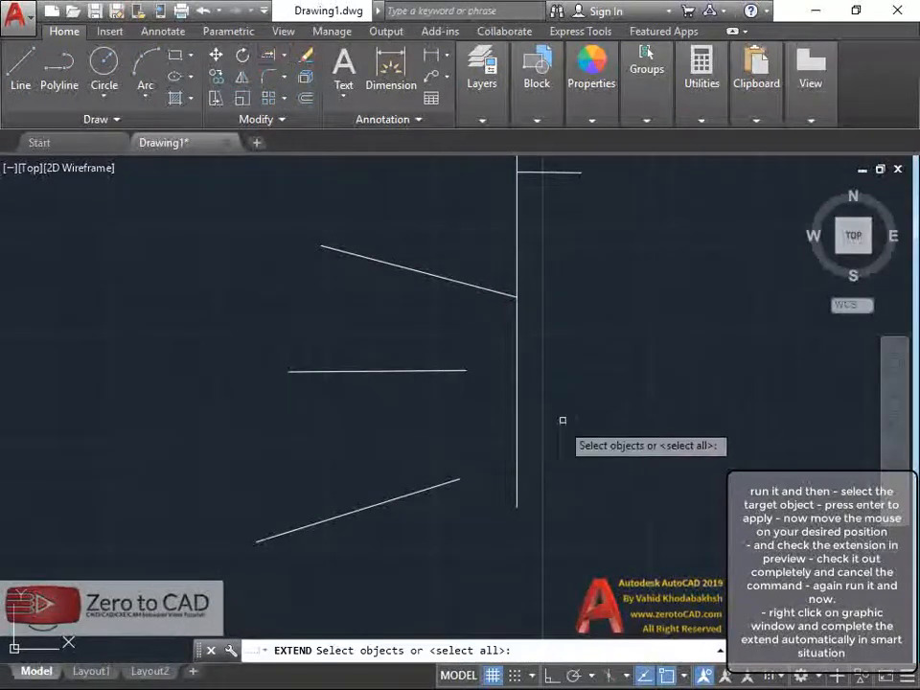
right_click(590, 409)
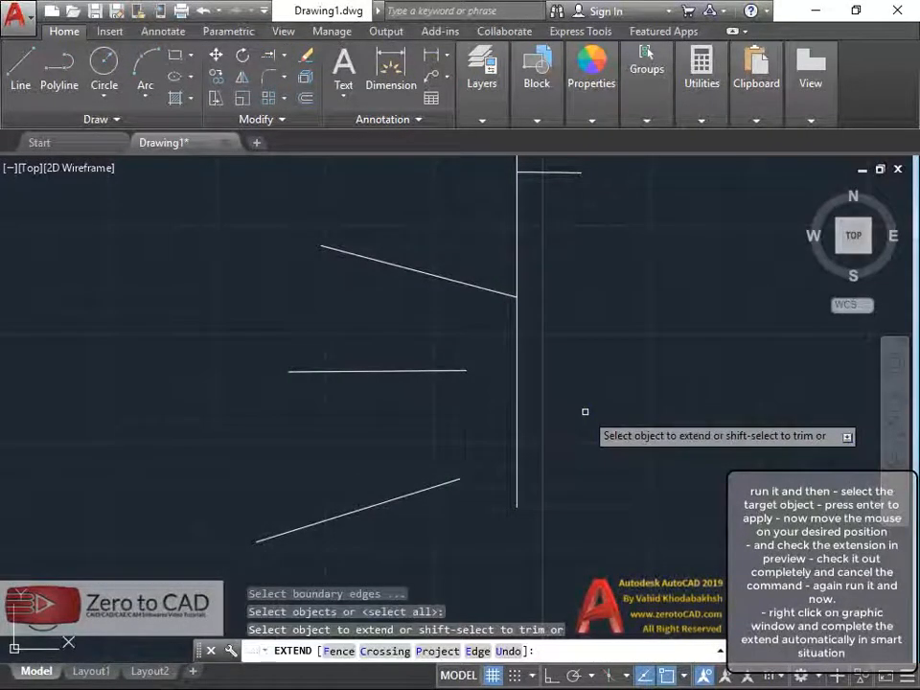
click(447, 371)
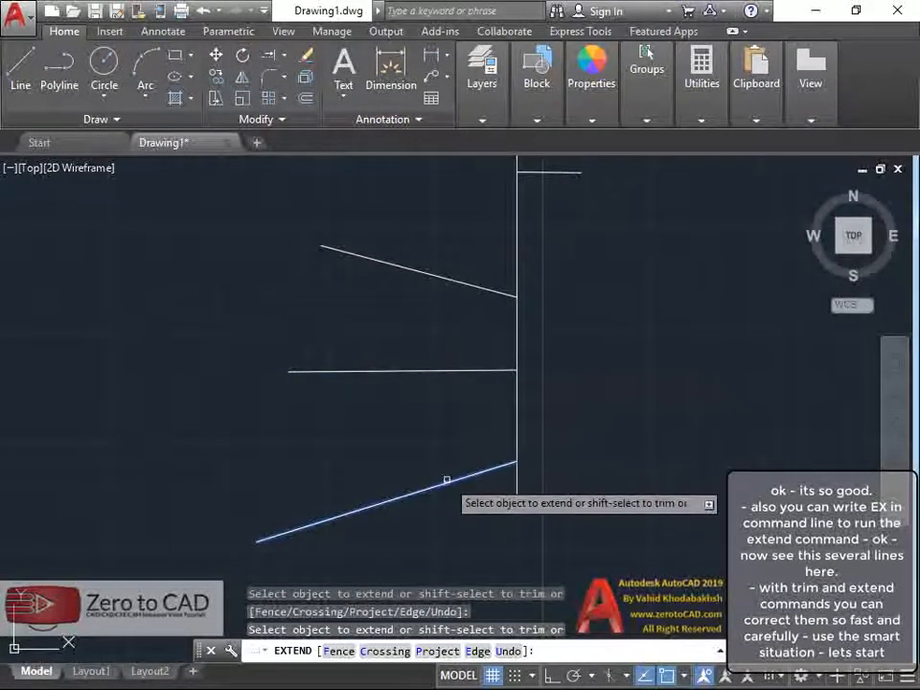
click(410, 442)
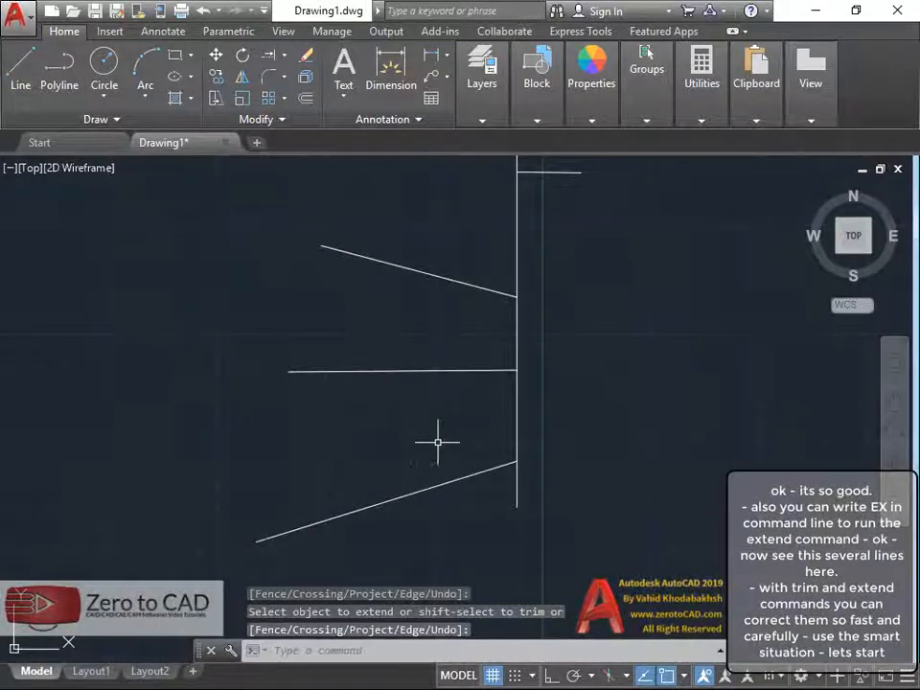
In the nested trapezoids, extend the inner left side up, the inner bottom line both ways and the outer top line to both outer sides
scroll(411, 415, down, 5)
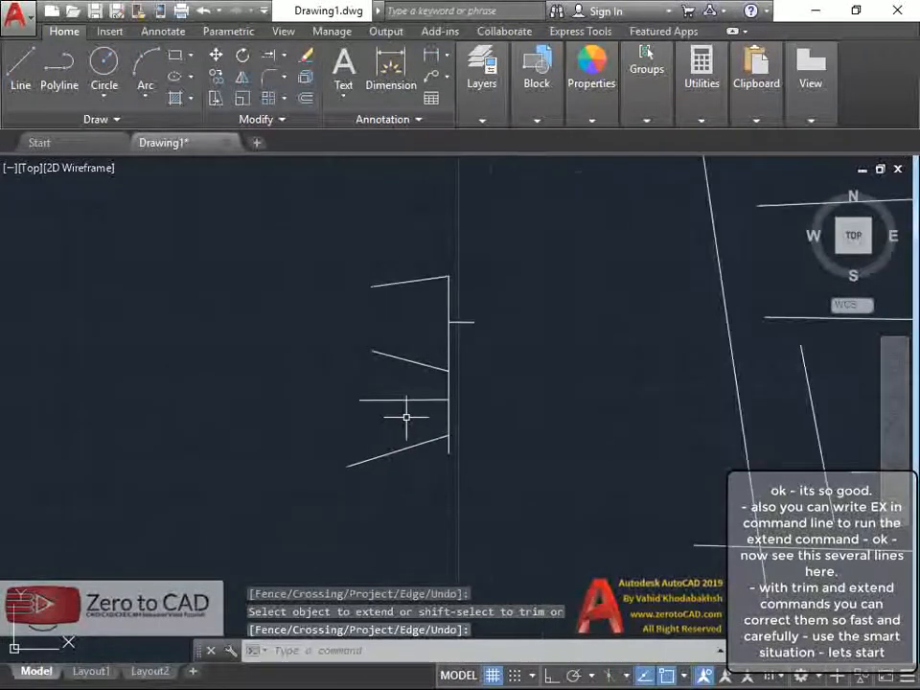
middle_drag(546, 393, 278, 375)
scroll(509, 329, up, 3)
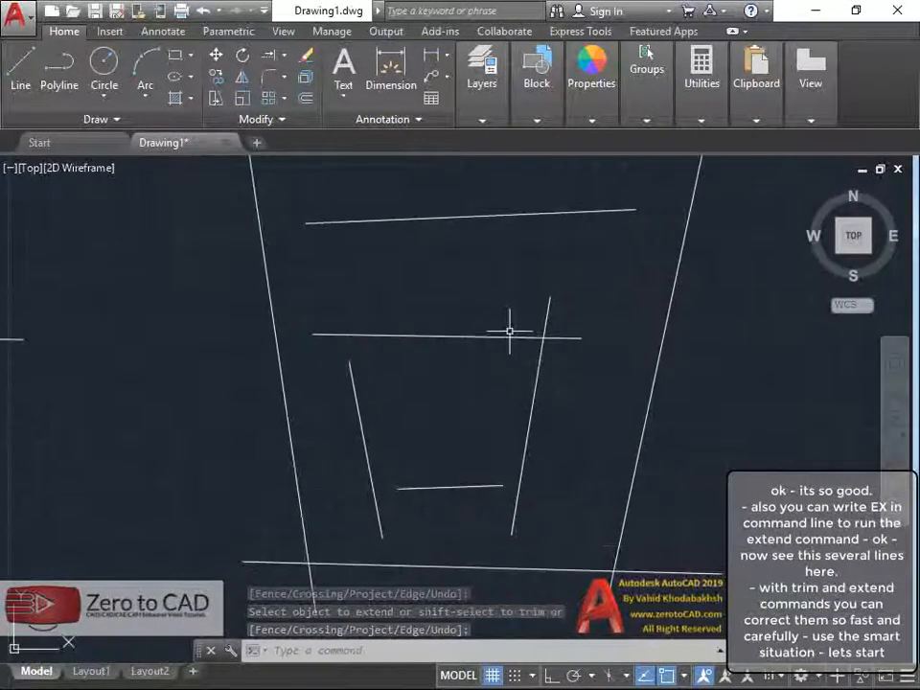
scroll(497, 337, down, 2)
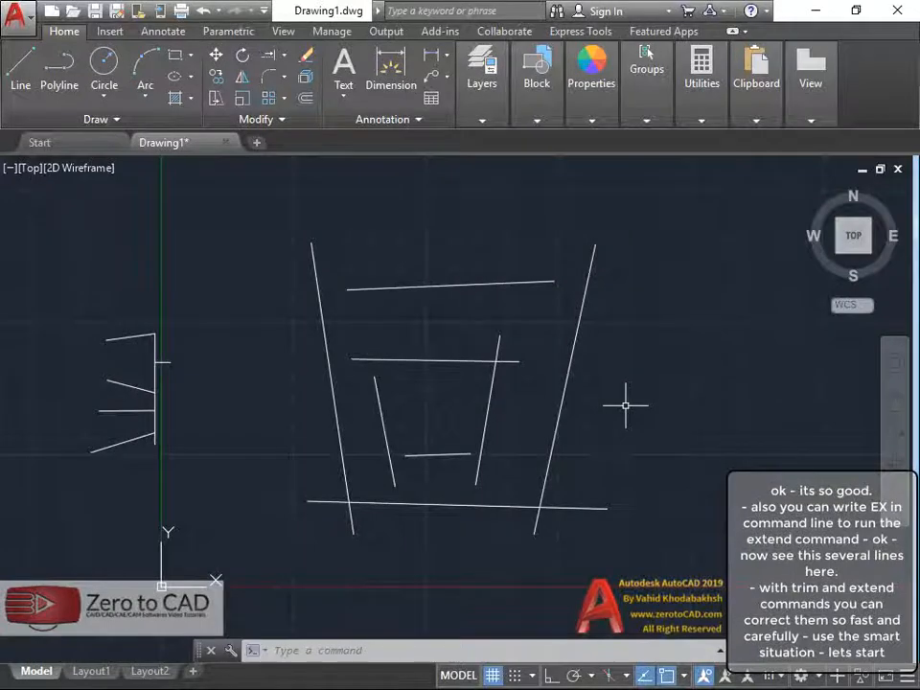
text(x)
key(Return)
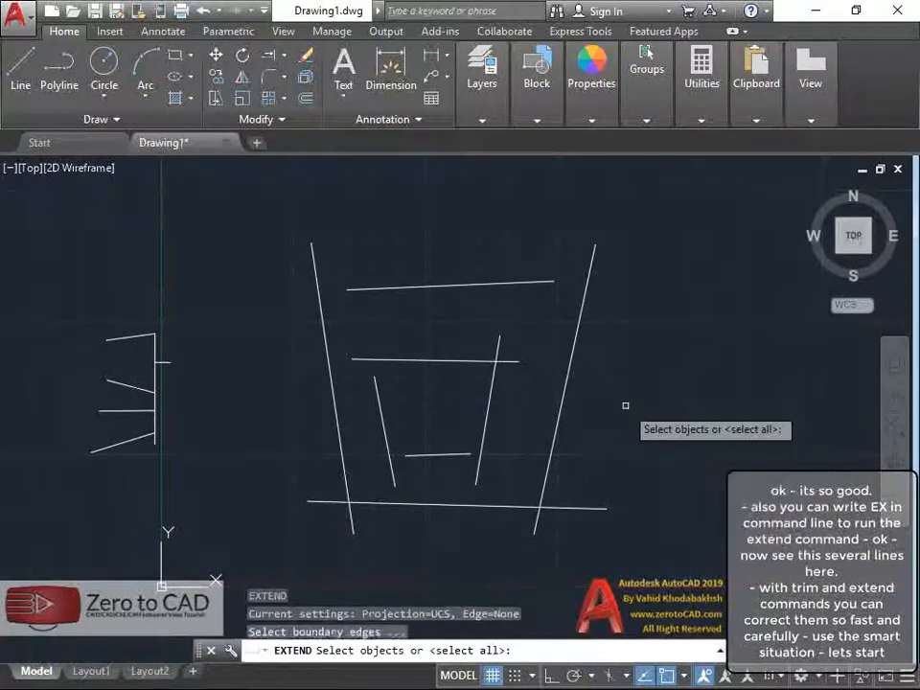
right_click(627, 403)
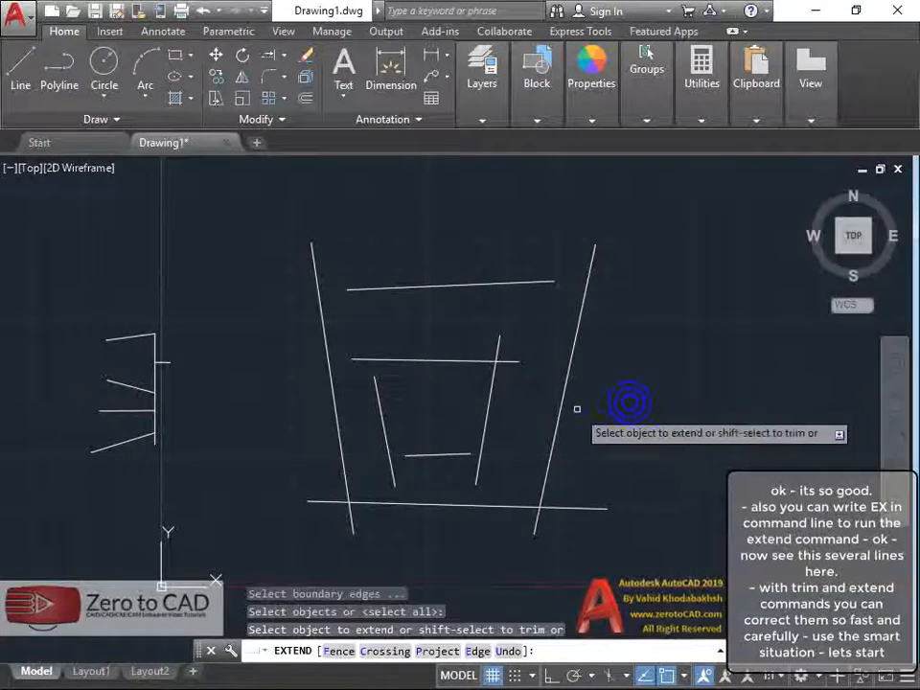
click(371, 386)
click(410, 456)
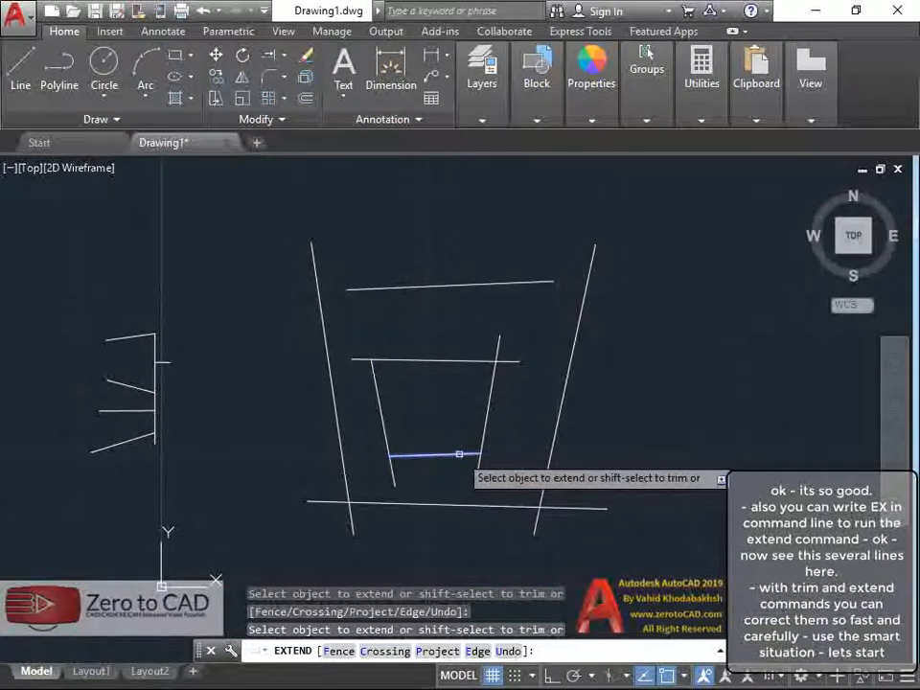
click(461, 453)
click(362, 290)
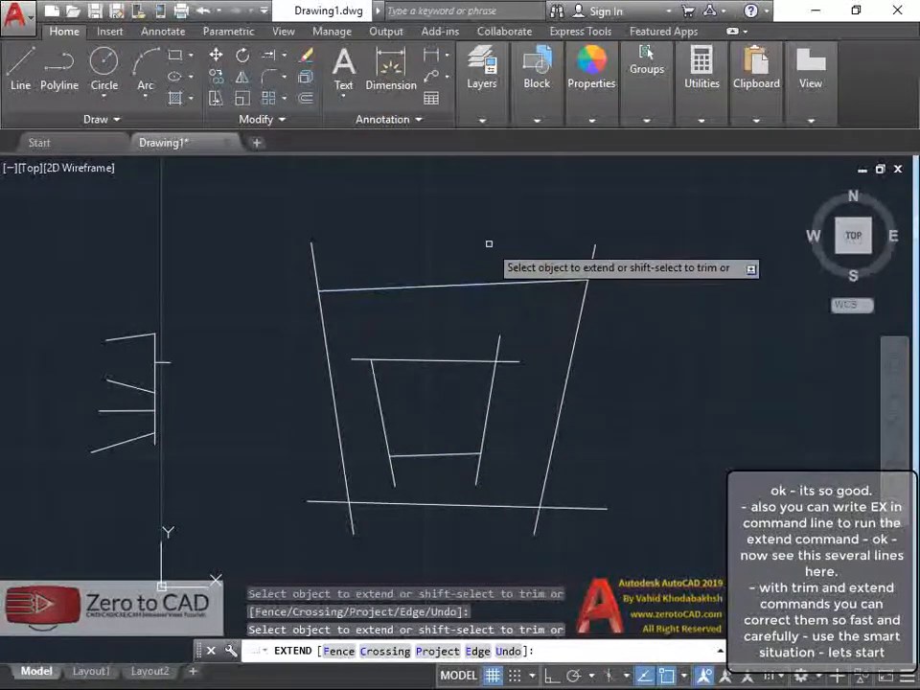
key(Return)
Trim the six overhanging line ends at the outer trapezoid's corners, using all objects as cutting edges
text(tr)
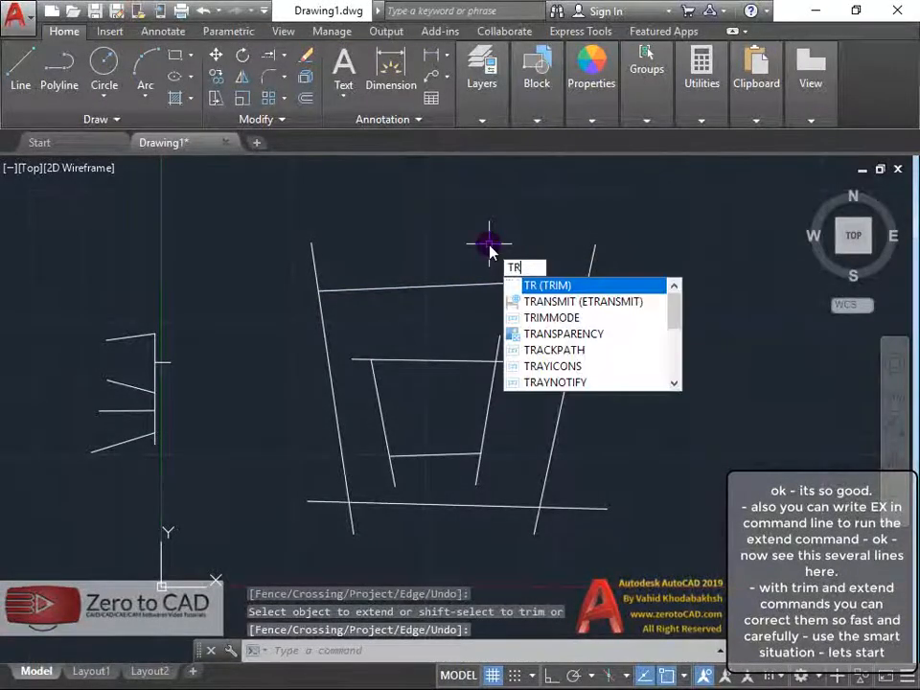
key(Return)
key(Return)
click(315, 264)
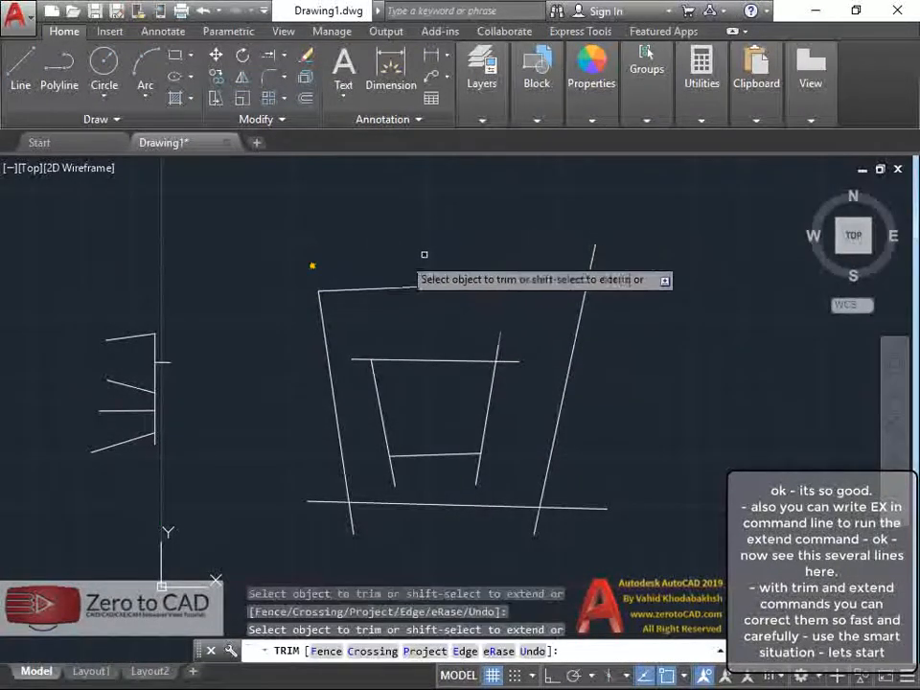
click(593, 260)
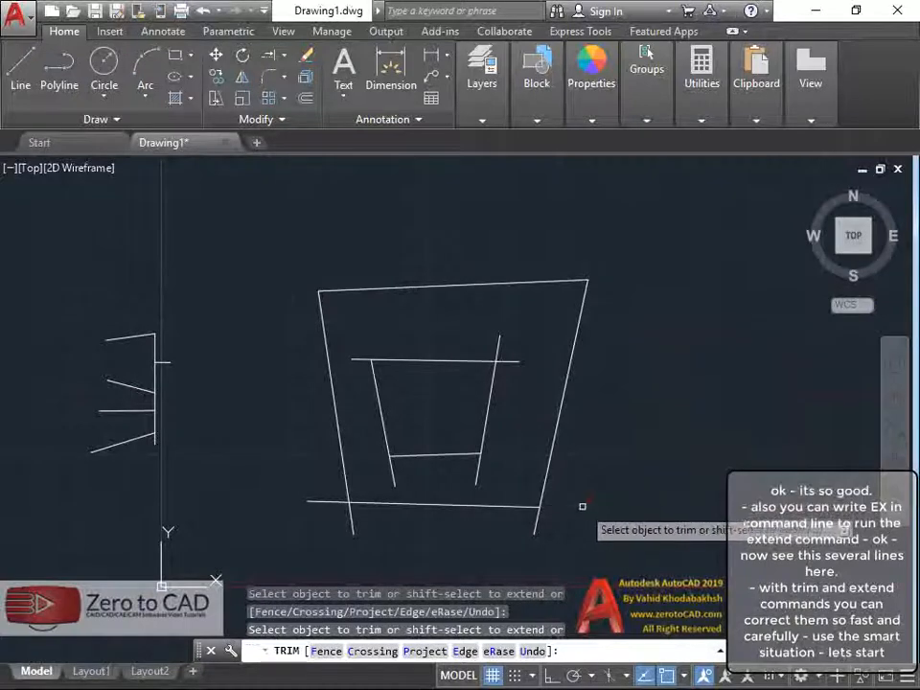
click(580, 509)
click(533, 523)
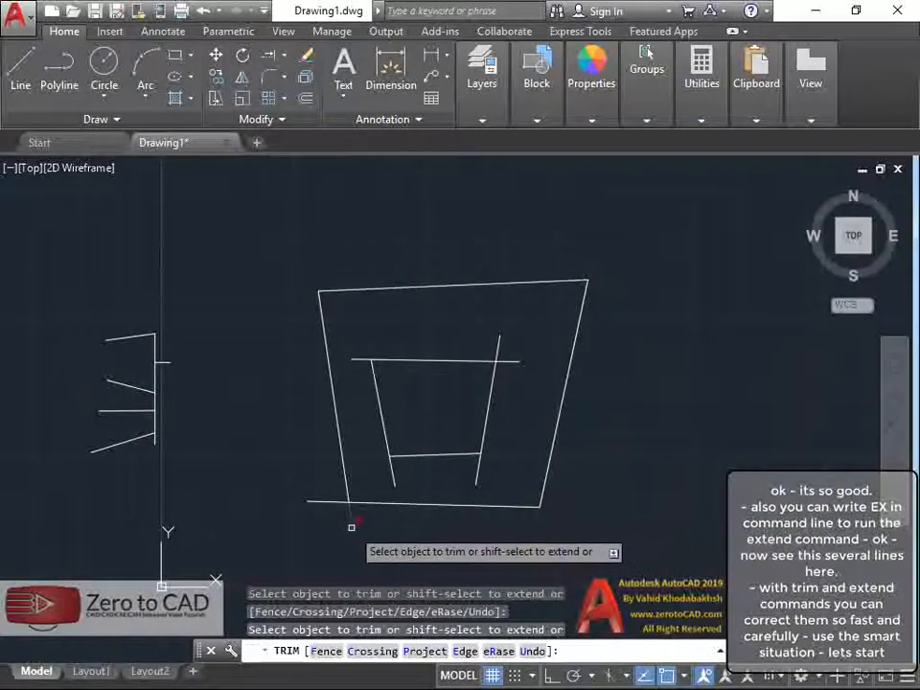
click(349, 526)
click(316, 501)
Trim the overhanging line ends at the inner trapezoid's four corners to close its outline
click(394, 472)
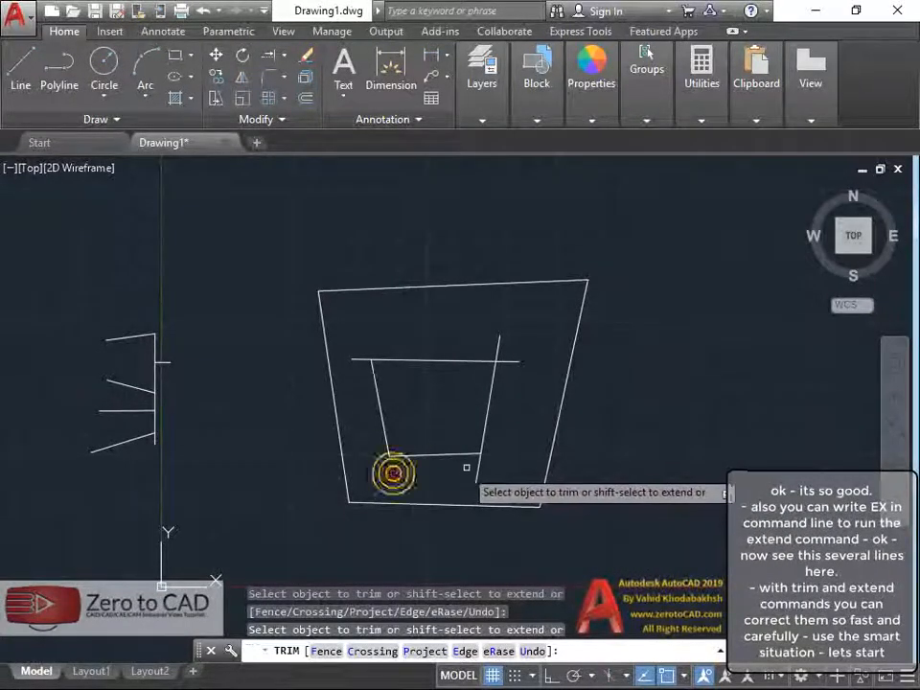
click(476, 468)
click(516, 362)
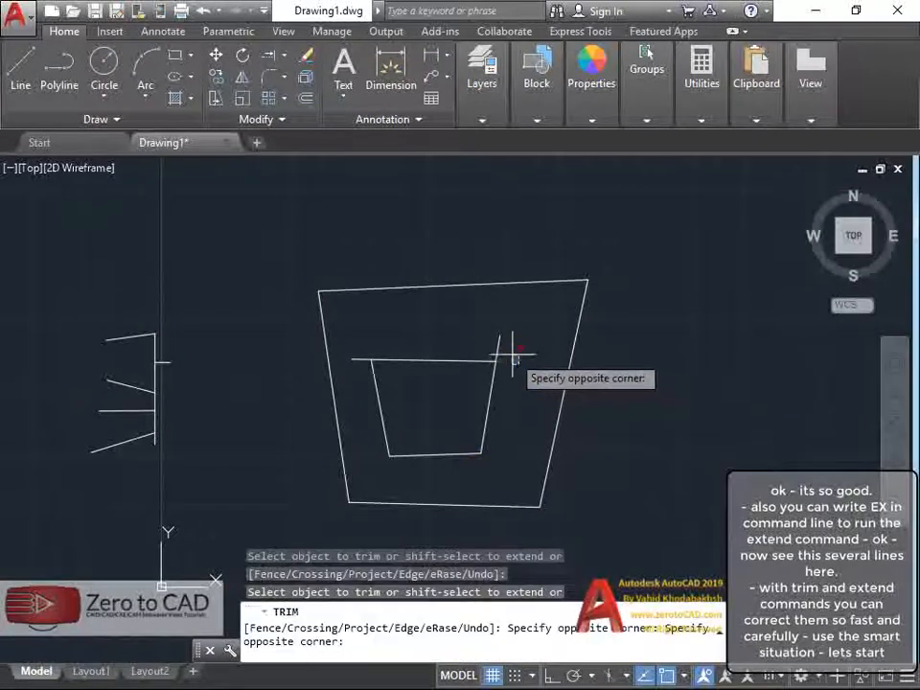
click(514, 354)
click(517, 331)
click(486, 343)
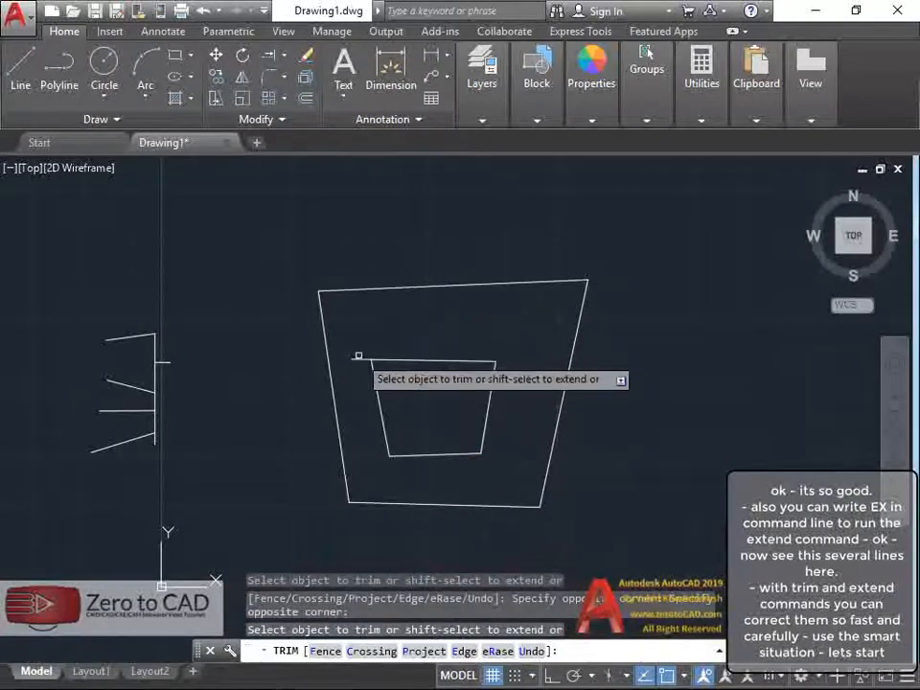
click(359, 358)
key(Return)
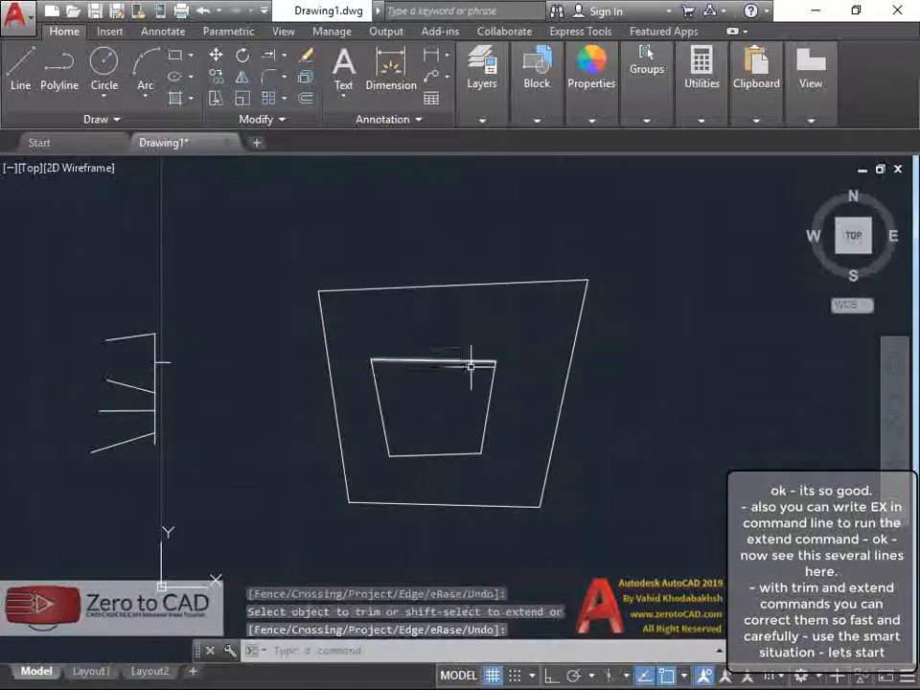
Fillet the uppermost outer corner of the stepped line with a radius of 2, between its top horizontal and first vertical lines
mouse_move(490, 373)
middle_down()
mouse_move(507, 355)
mouse_move(421, 346)
middle_up()
scroll(489, 352, up, 2)
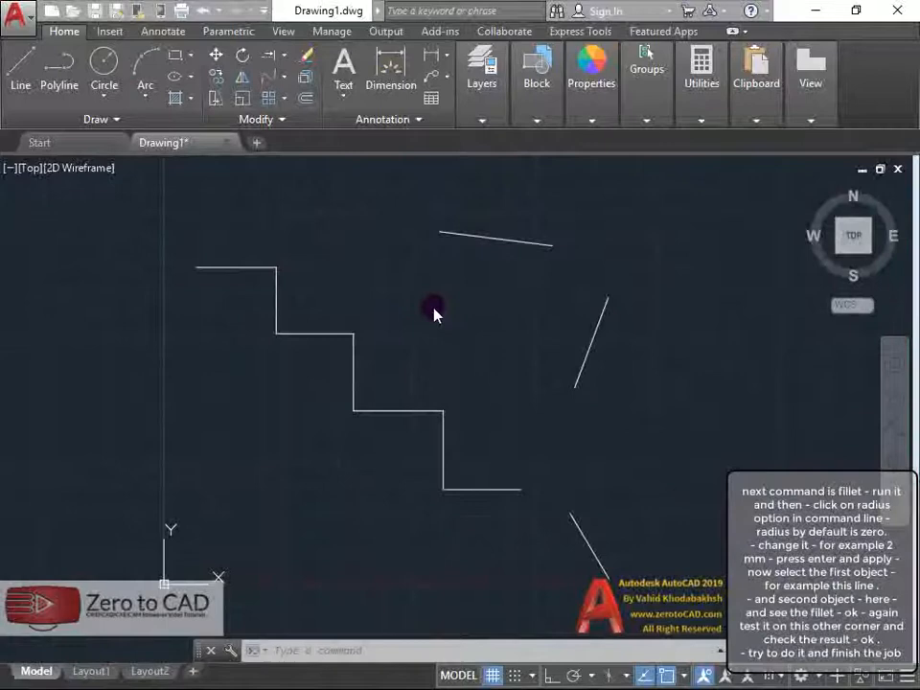
click(434, 308)
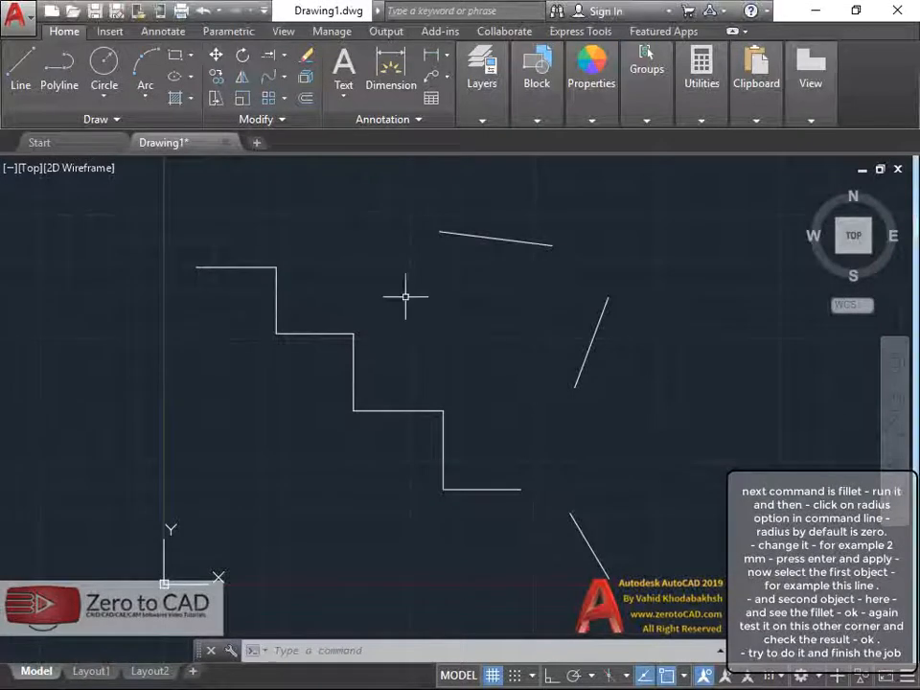
mouse_move(393, 290)
middle_down()
mouse_move(367, 284)
mouse_move(394, 291)
middle_up()
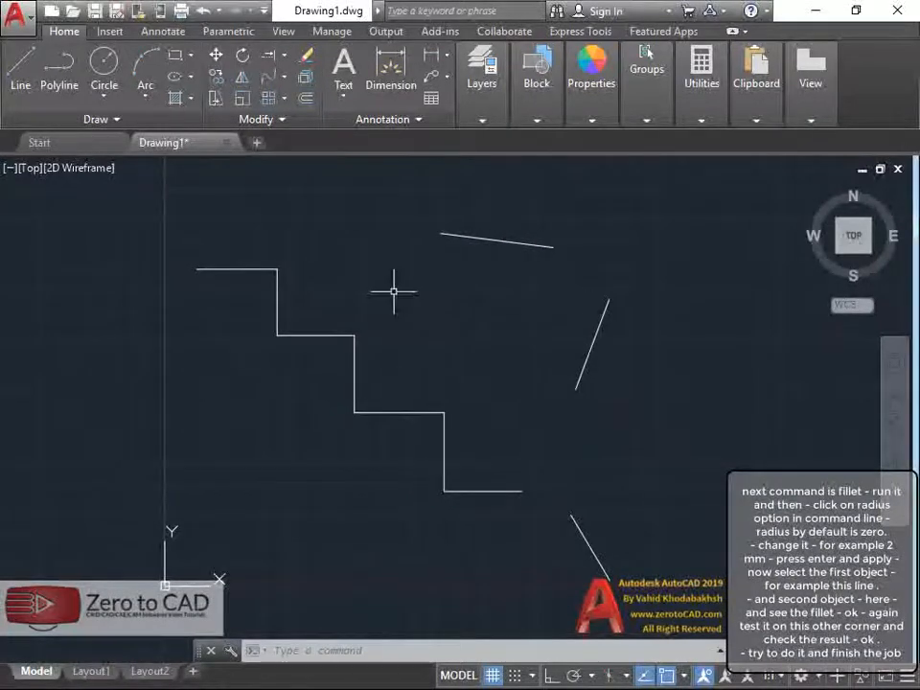
click(285, 84)
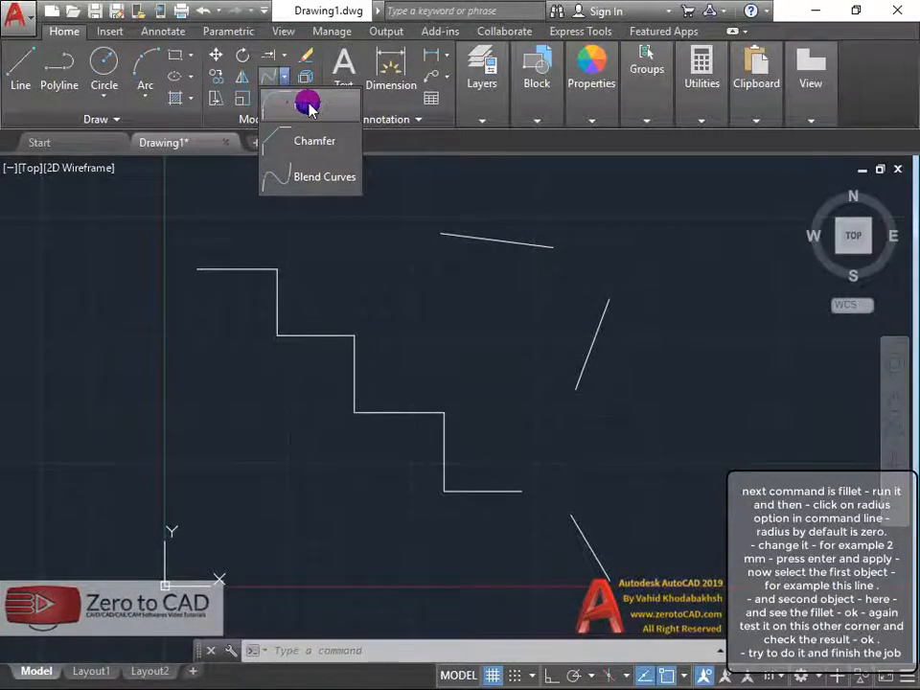
click(307, 106)
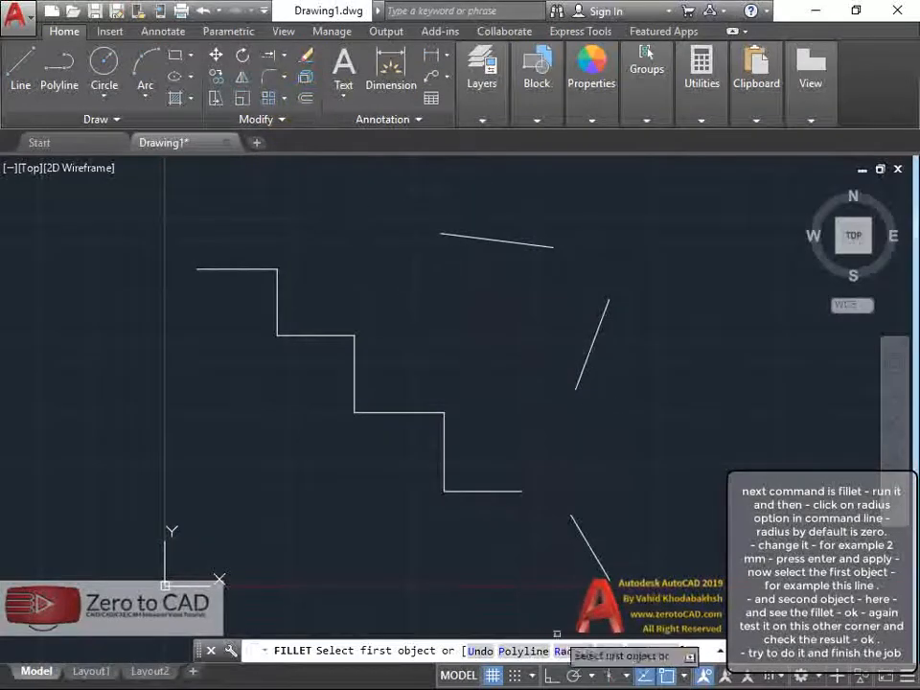
click(569, 651)
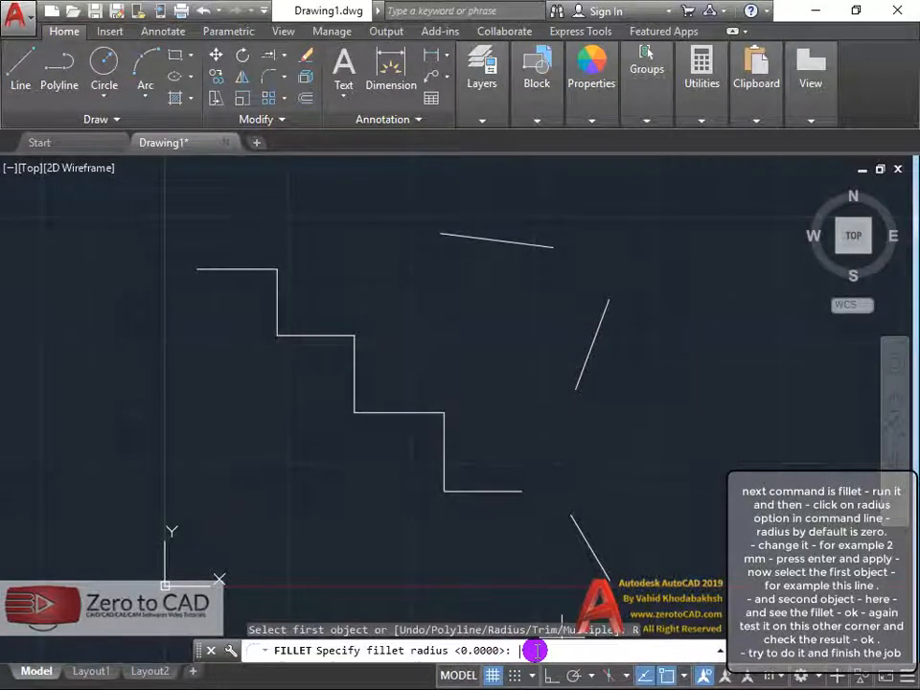
text(2)
key(Return)
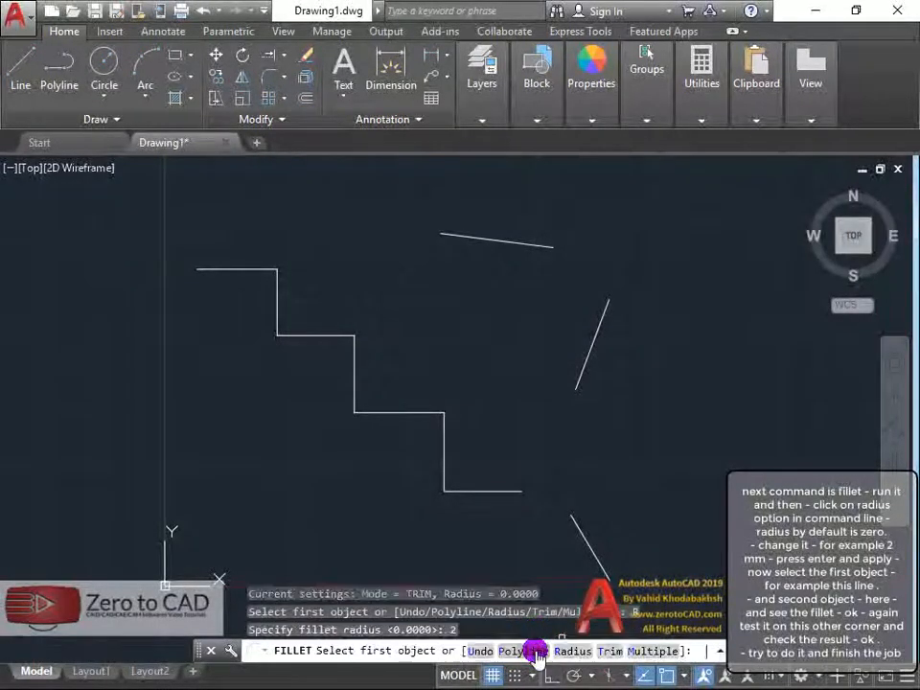
scroll(228, 256, up, 4)
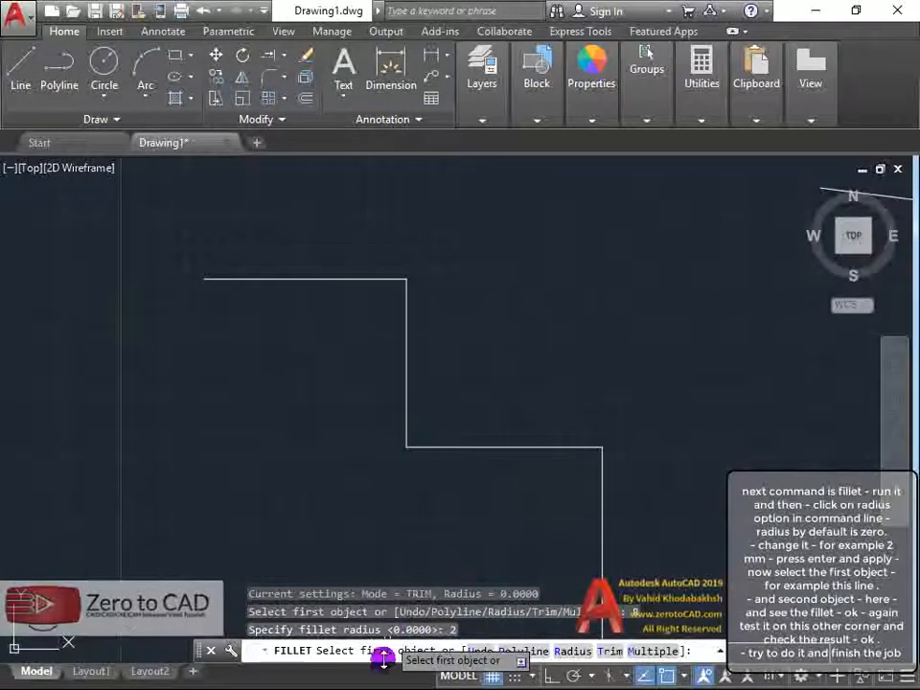
click(354, 279)
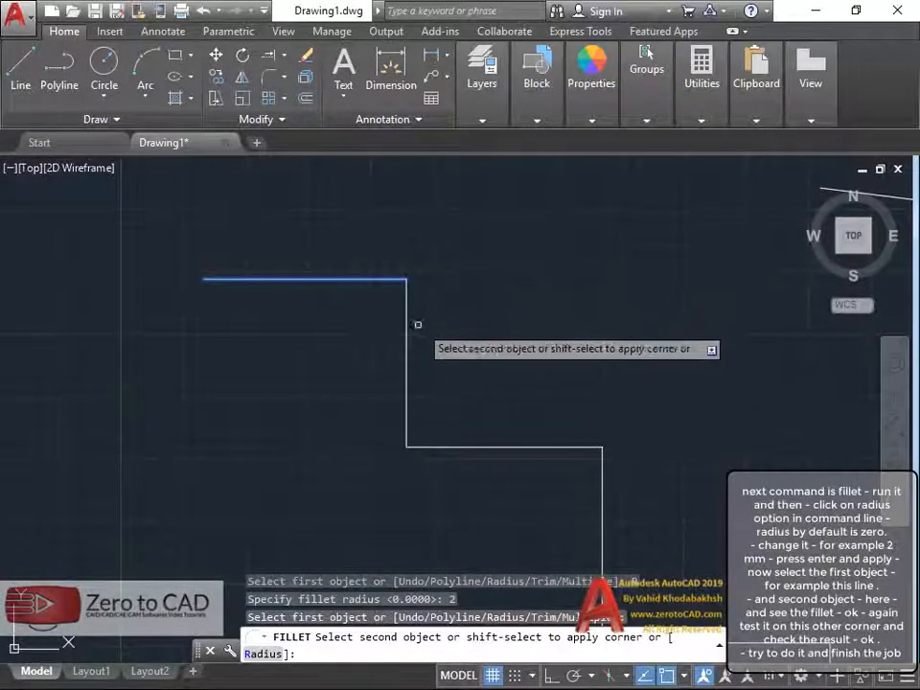
click(406, 354)
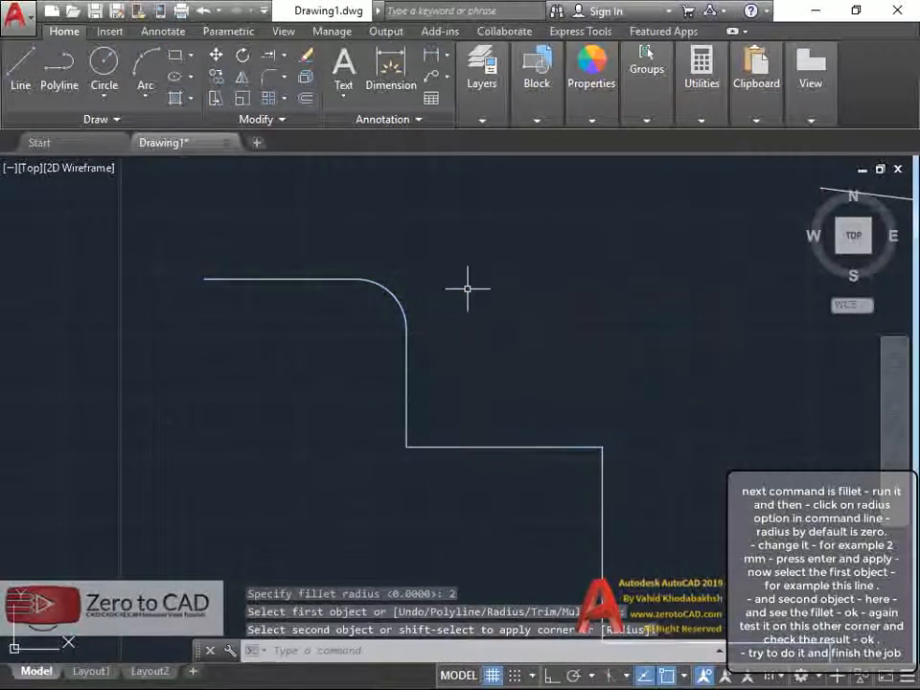
Fillet the inner corner below it, between the first vertical and second horizontal lines, with the same radius
mouse_move(468, 287)
middle_down()
mouse_move(408, 241)
mouse_move(365, 241)
middle_up()
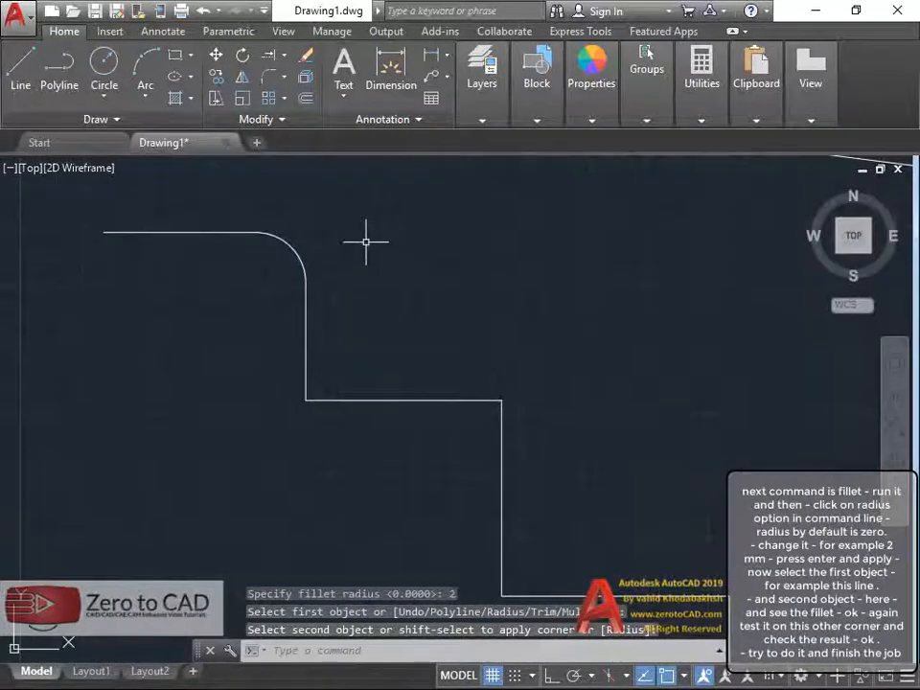
key(Return)
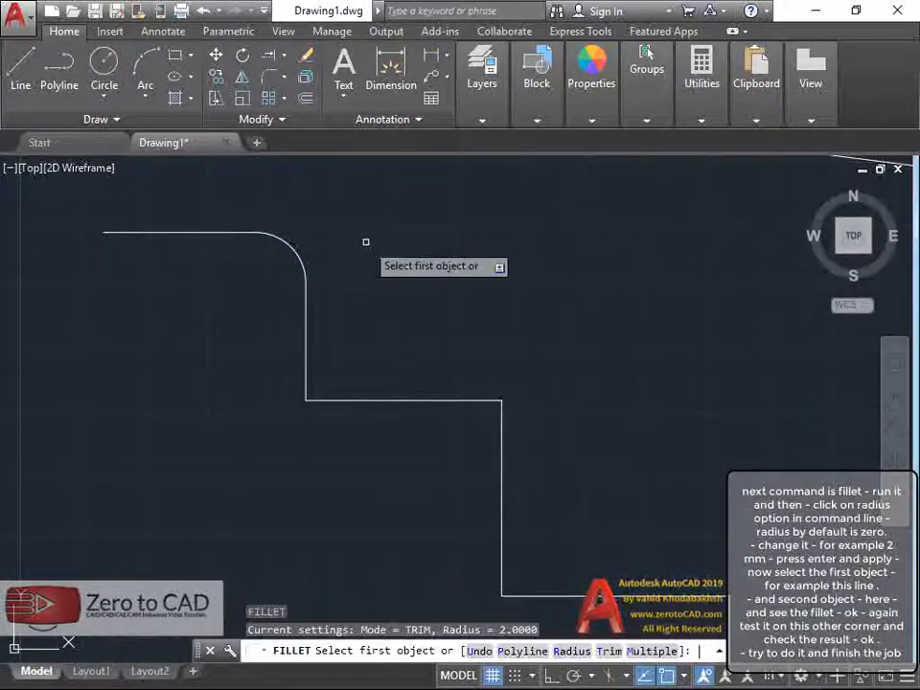
click(308, 355)
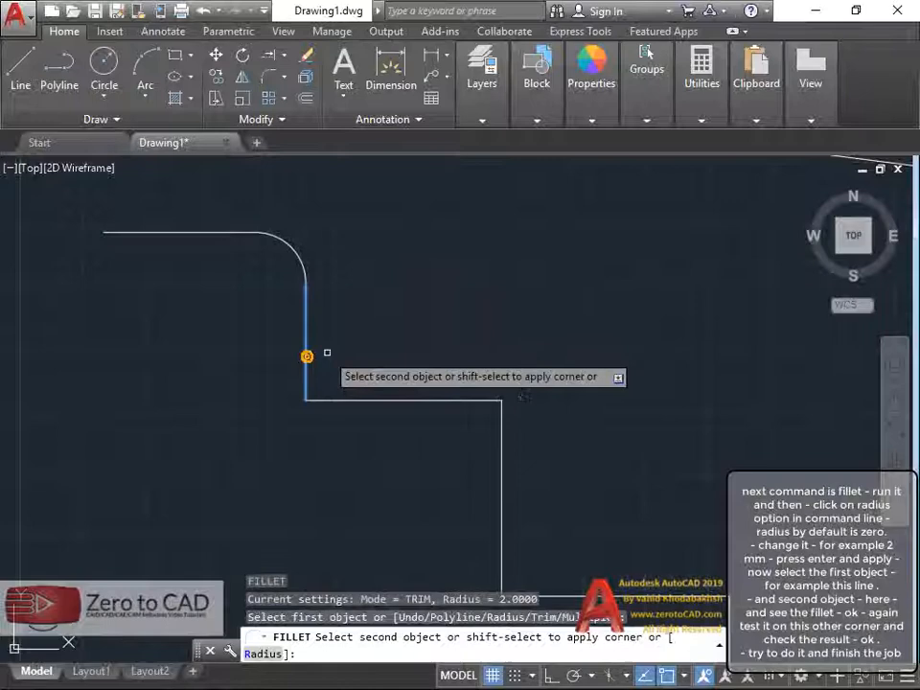
click(349, 399)
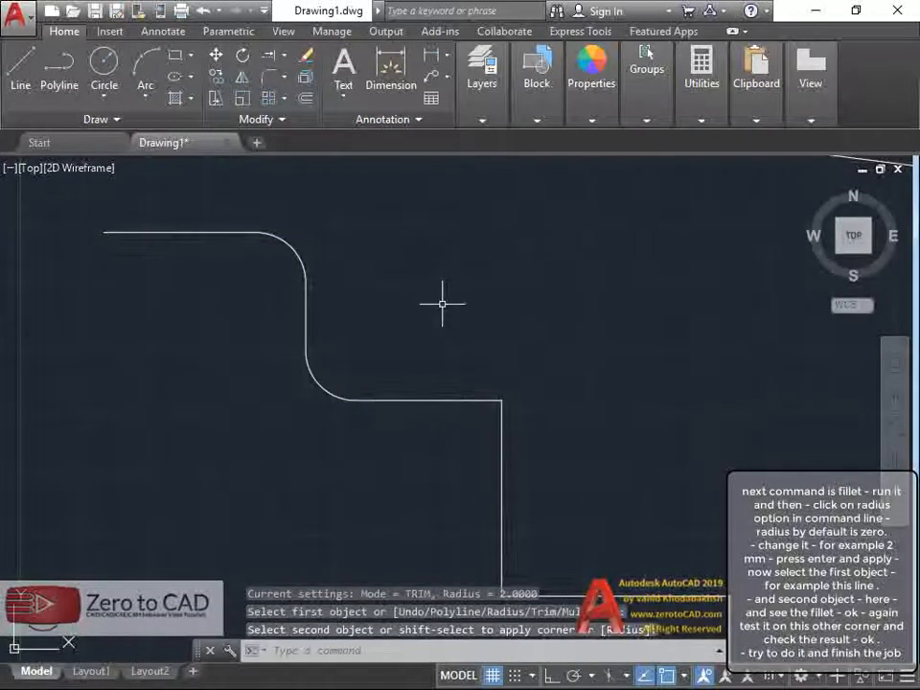
scroll(436, 297, down, 3)
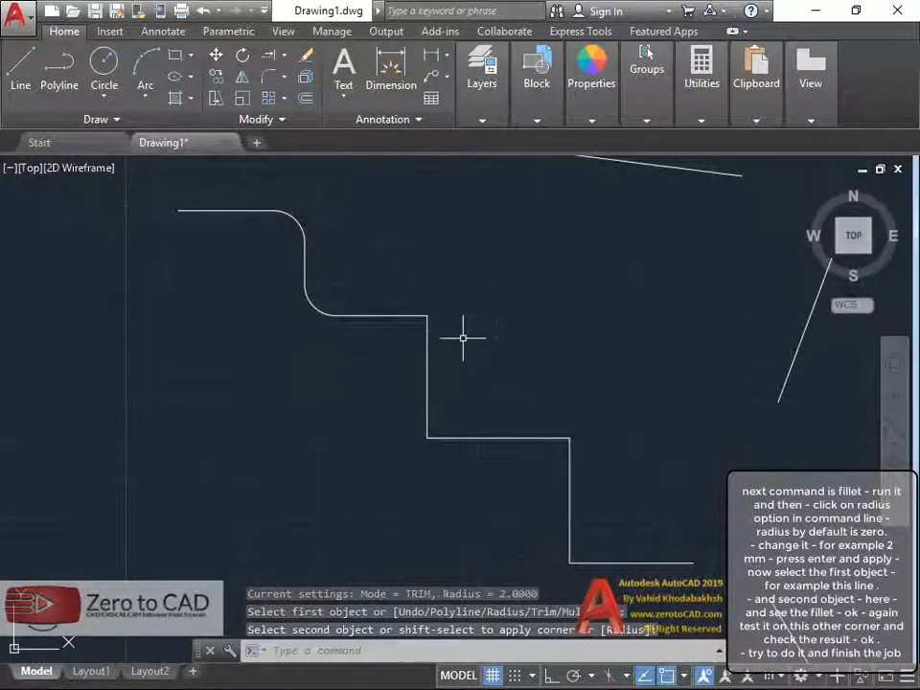
scroll(308, 214, up, 2)
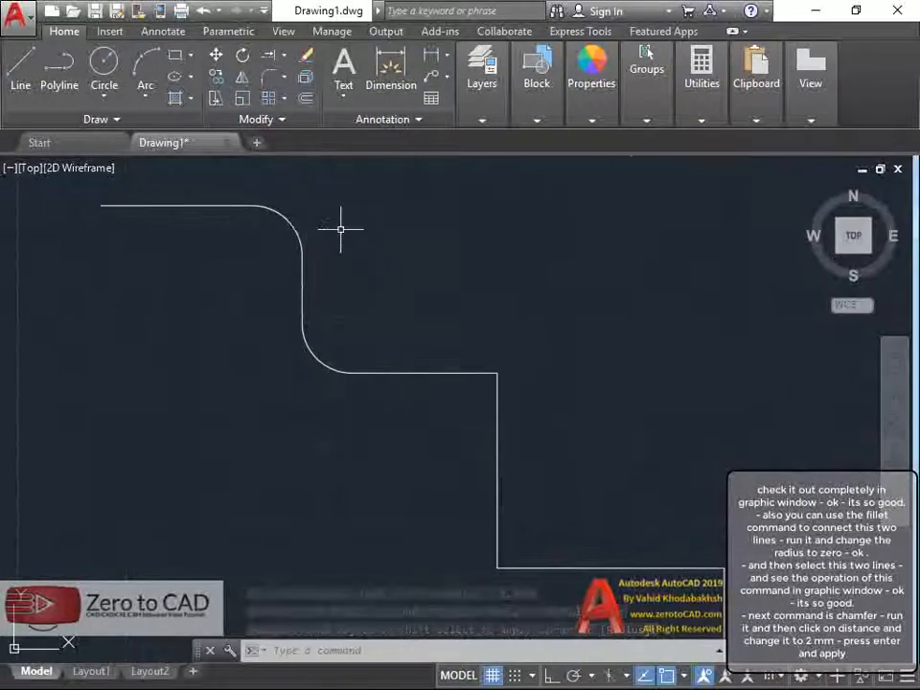
middle_drag(340, 229, 375, 276)
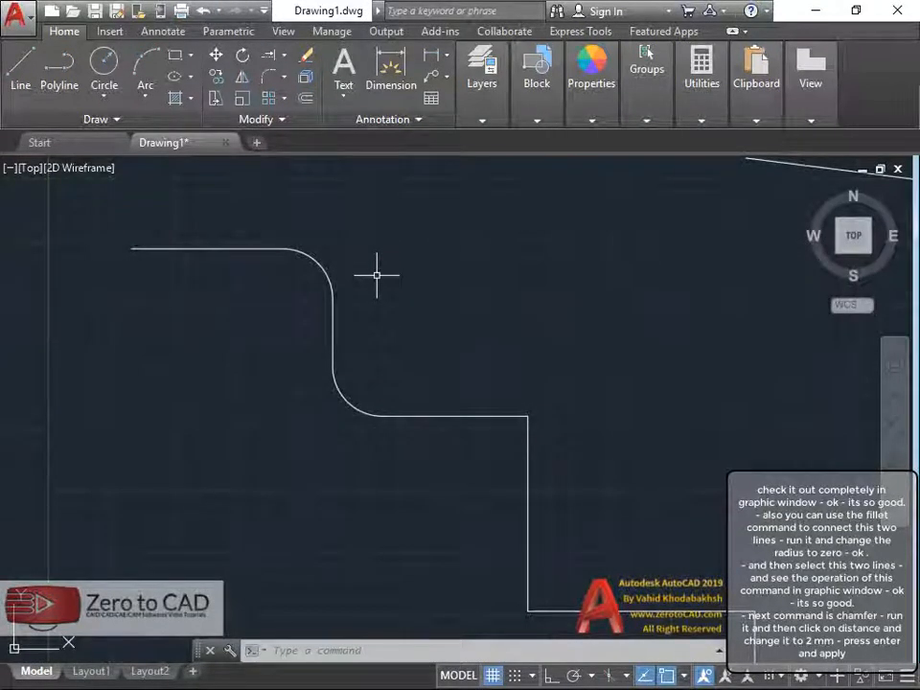
Join the separate upper sloping line and the slanted line beside it in a sharp corner, using Fillet with radius 0
scroll(507, 281, down, 2)
middle_drag(586, 265, 232, 279)
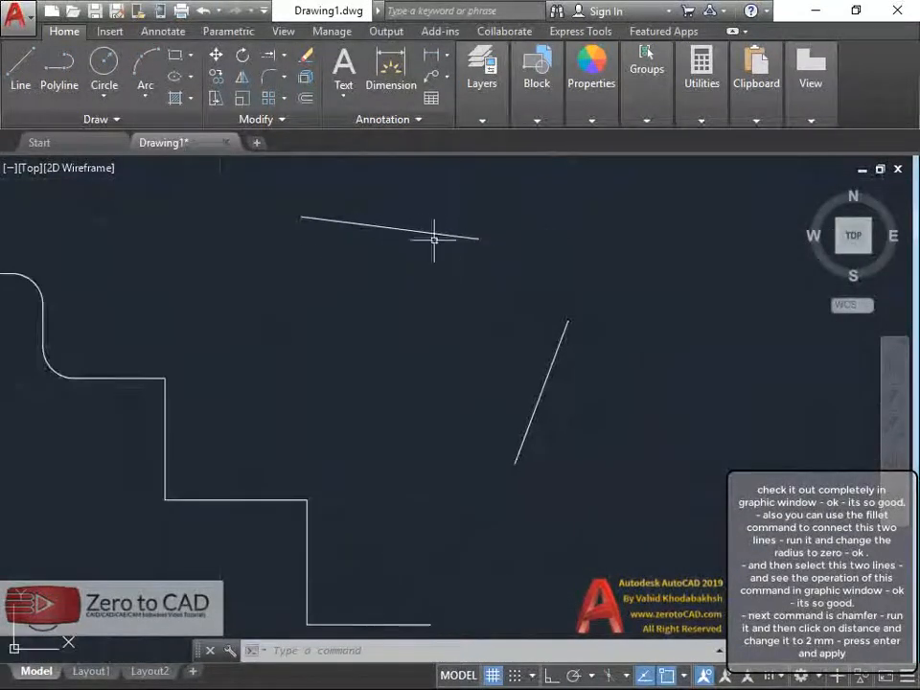
scroll(498, 225, up, 2)
mouse_move(498, 225)
middle_down()
mouse_move(497, 236)
mouse_move(476, 237)
middle_up()
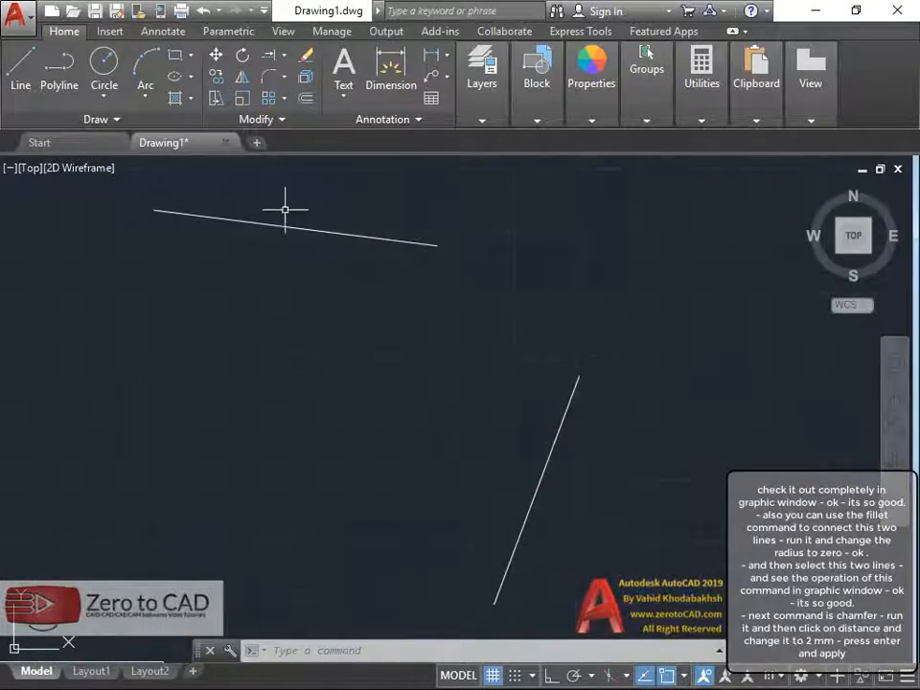
click(268, 76)
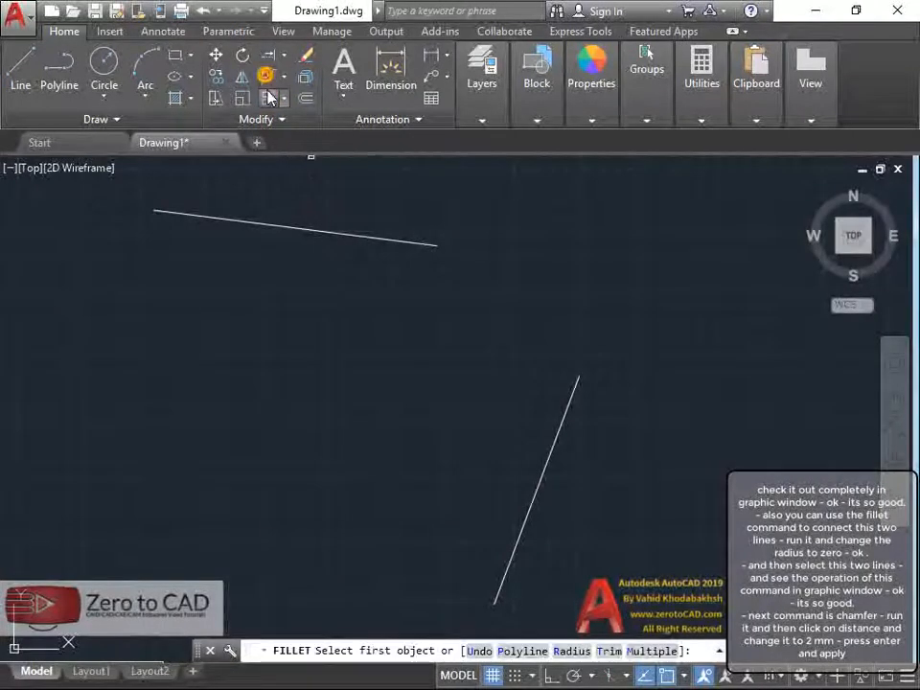
click(572, 650)
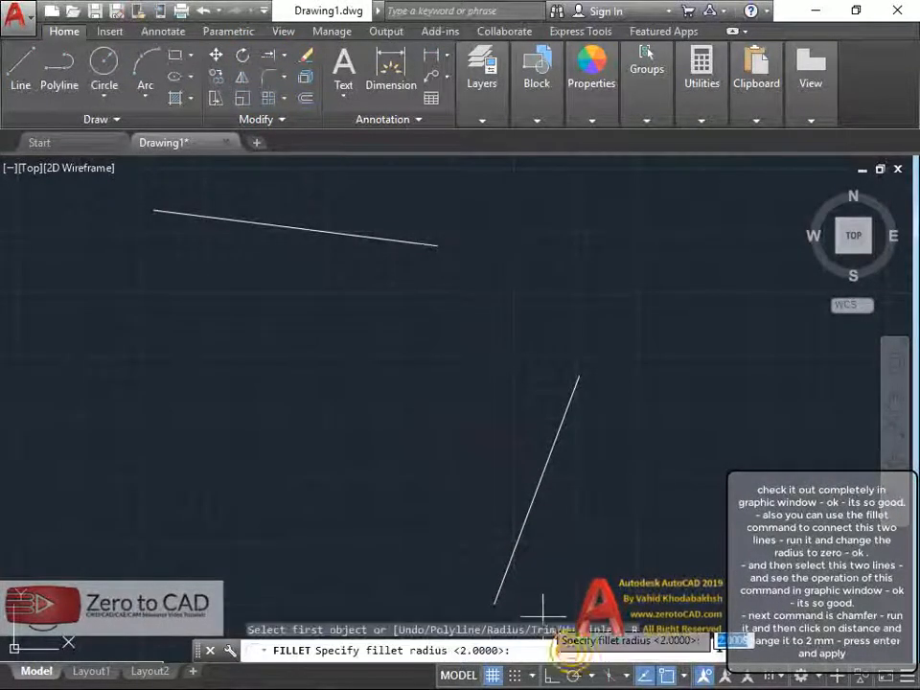
text(0)
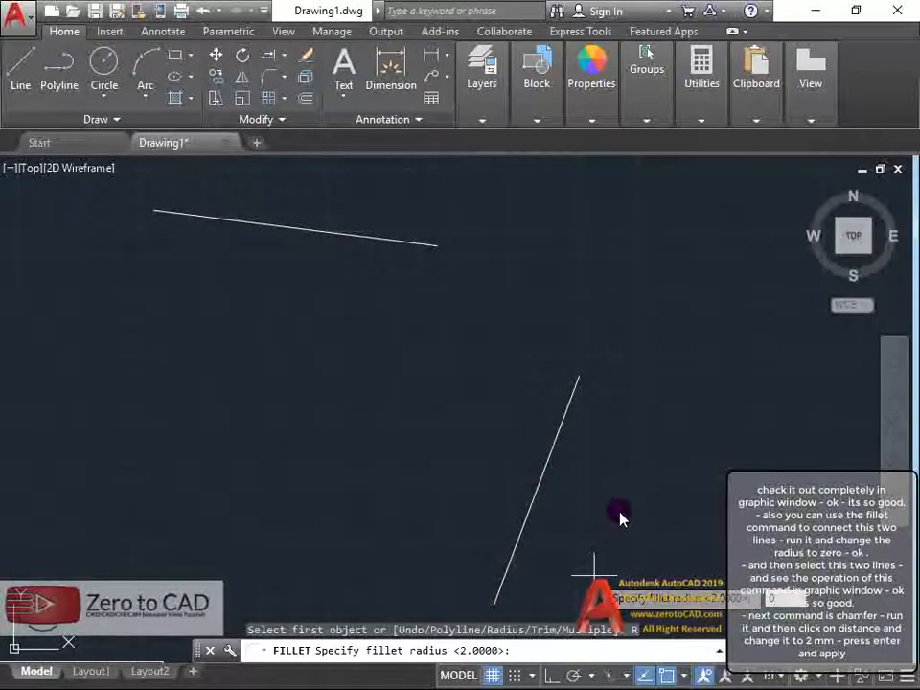
key(Return)
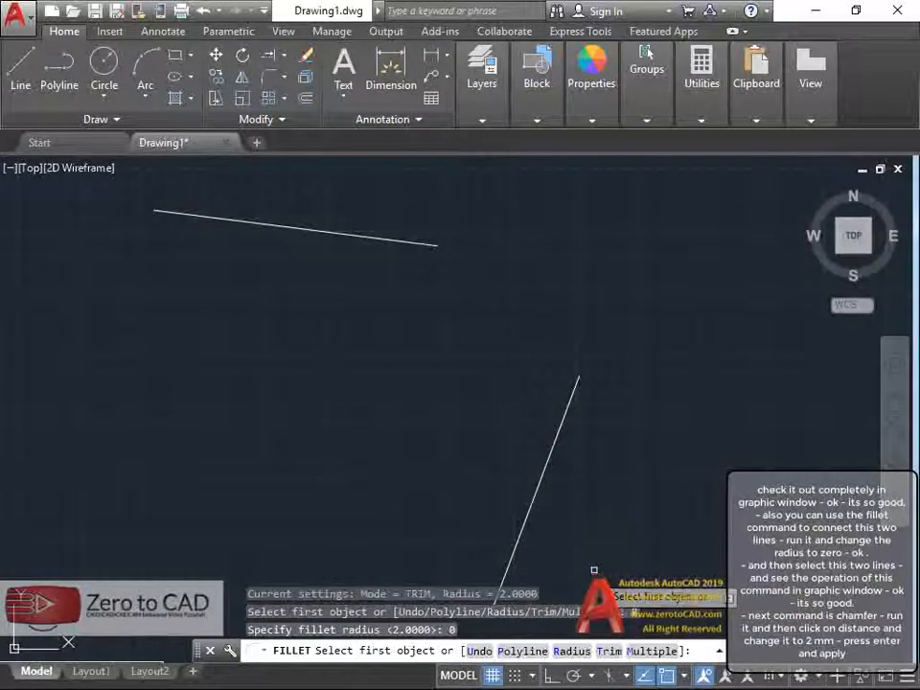
click(404, 244)
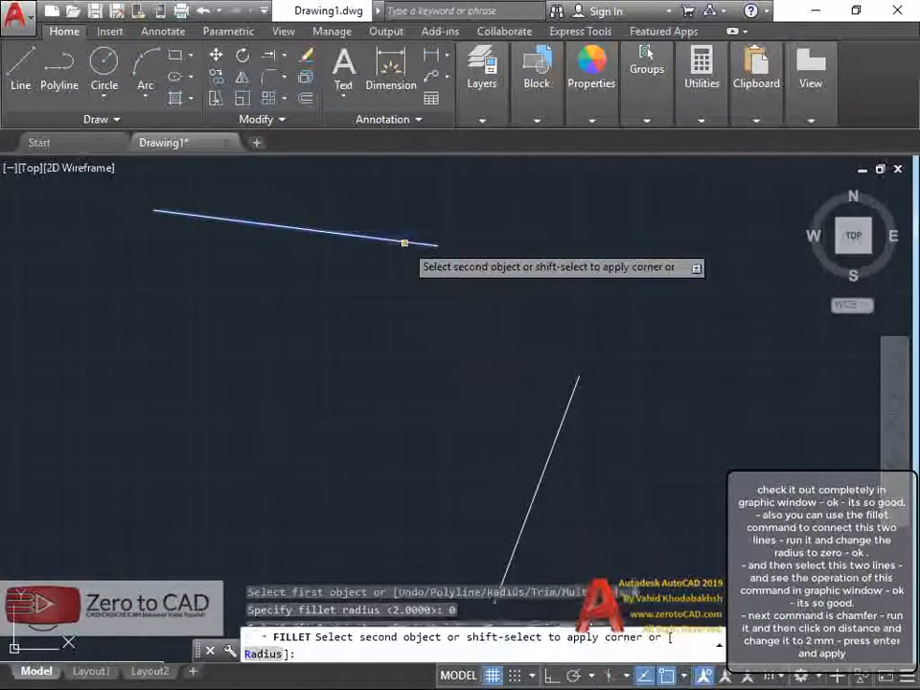
click(568, 407)
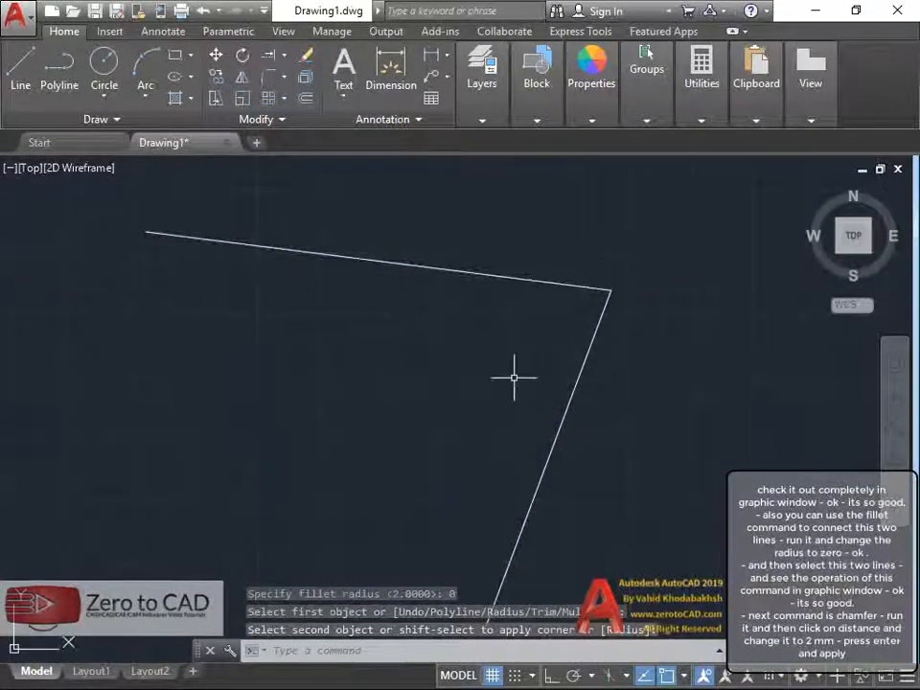
Chamfer the stepped line's lowest outer corner, between the third horizontal line and the vertical below it, with both distances set to 2
scroll(477, 389, down, 5)
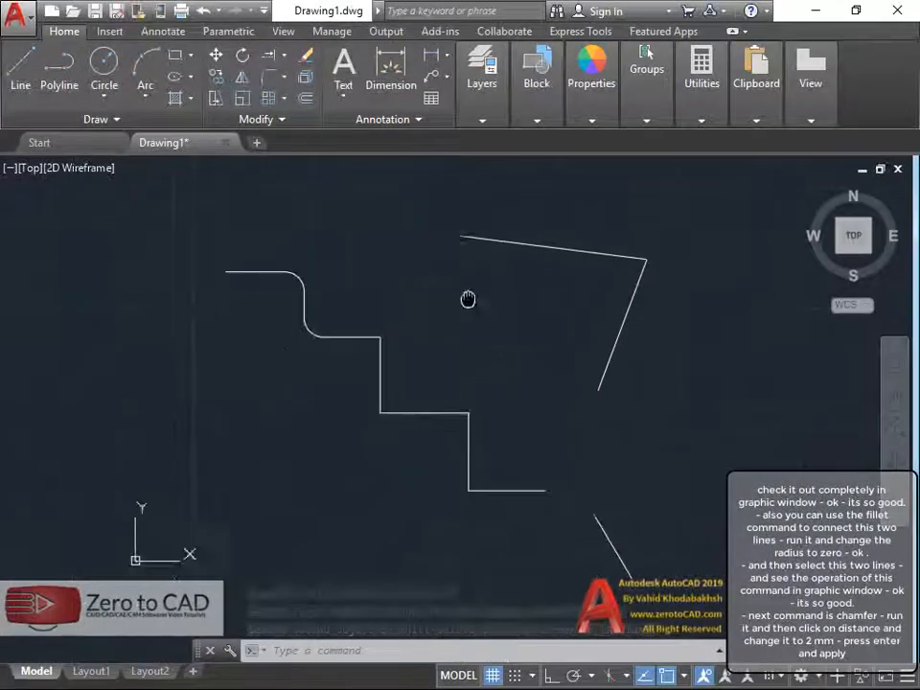
scroll(440, 402, up, 5)
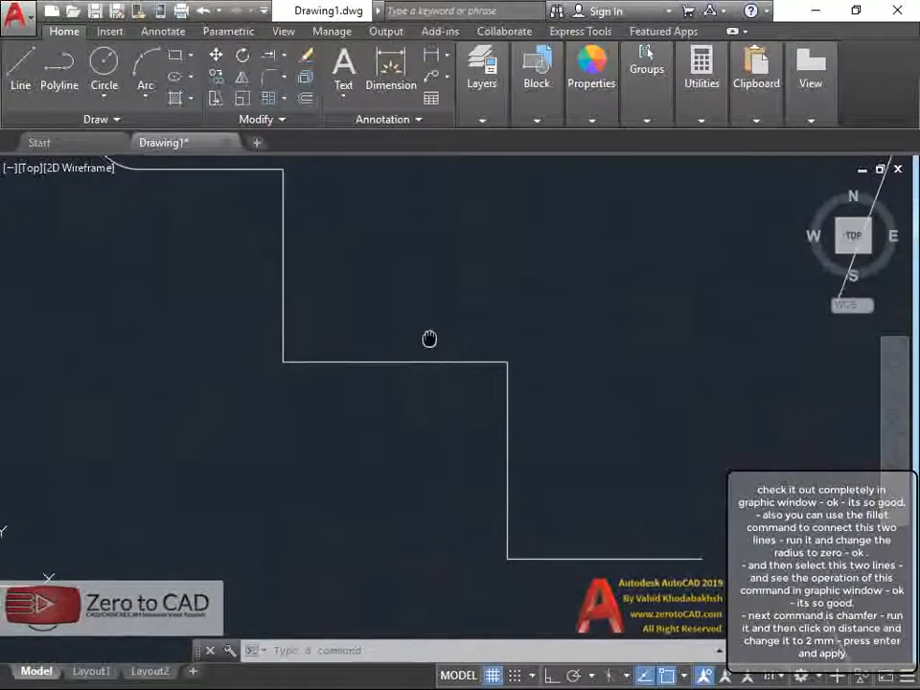
click(285, 80)
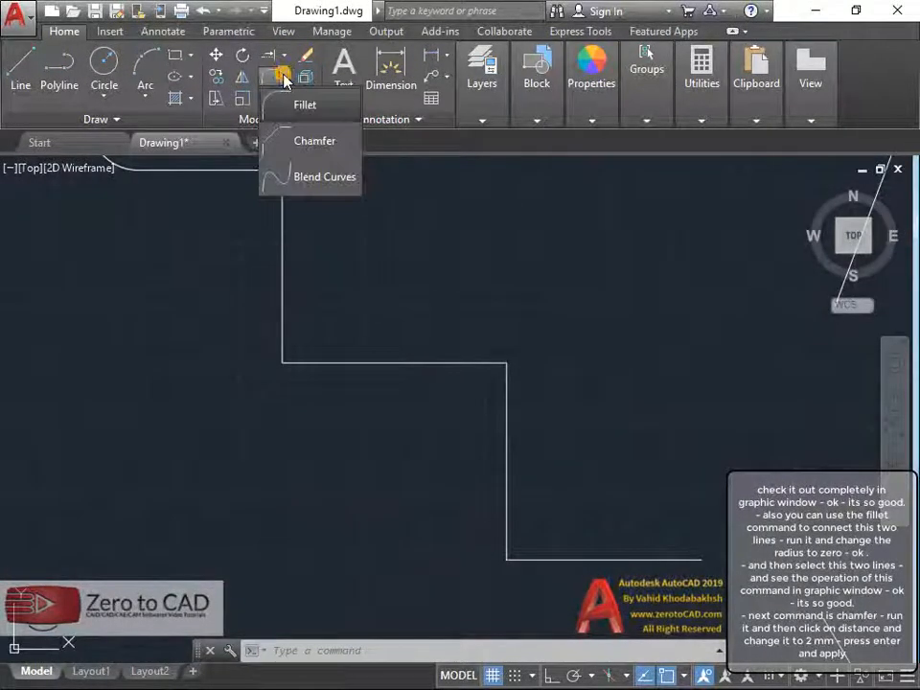
click(307, 140)
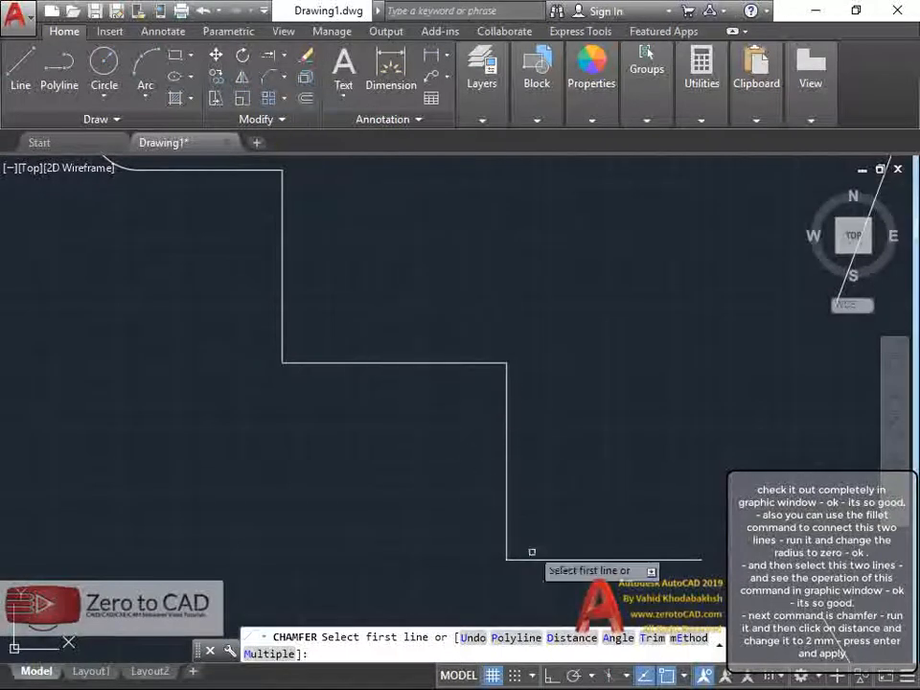
click(569, 637)
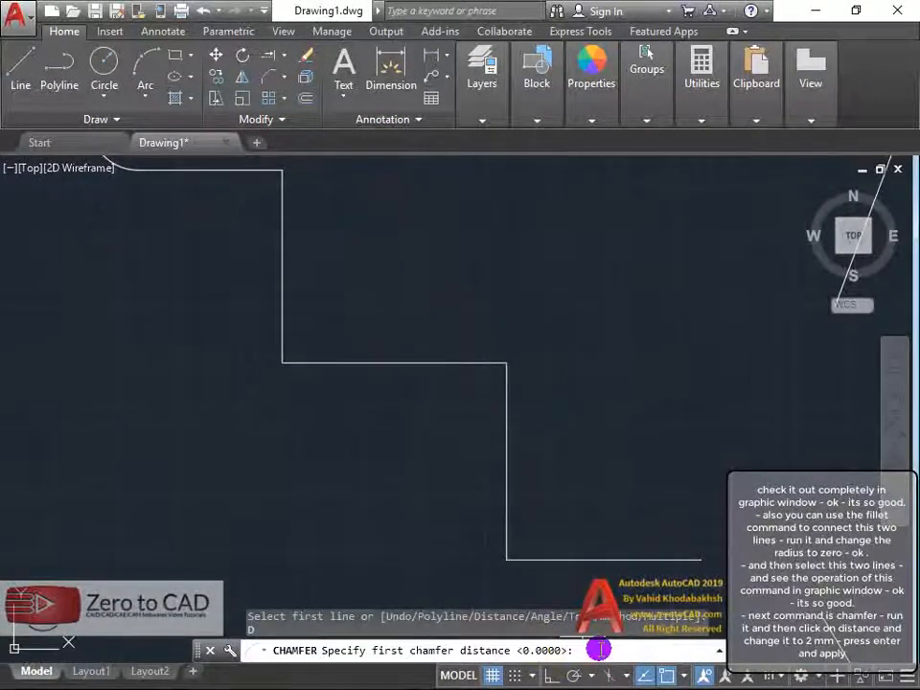
text(2)
key(Return)
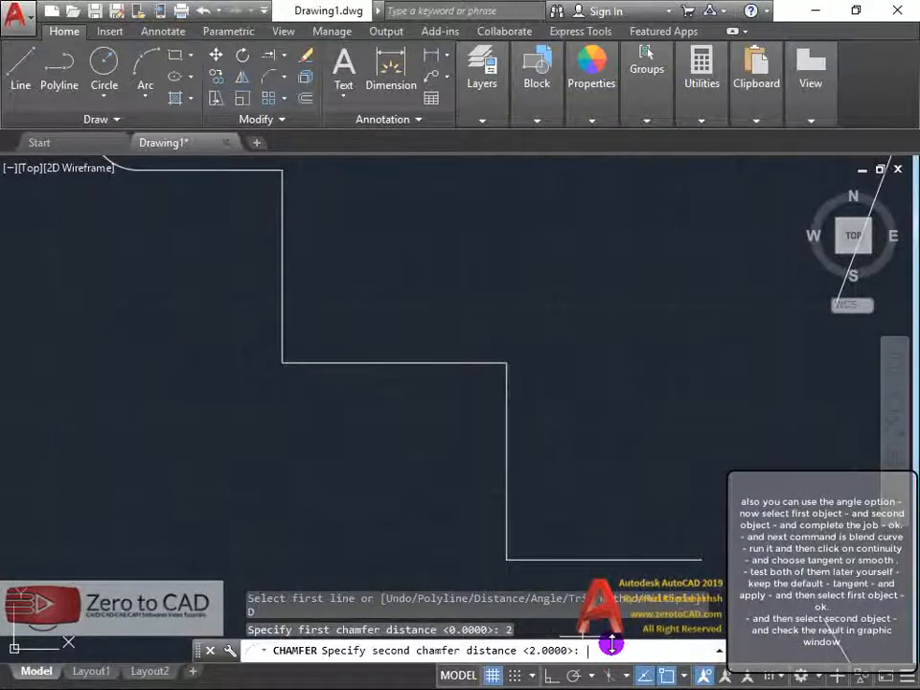
text(2)
key(Return)
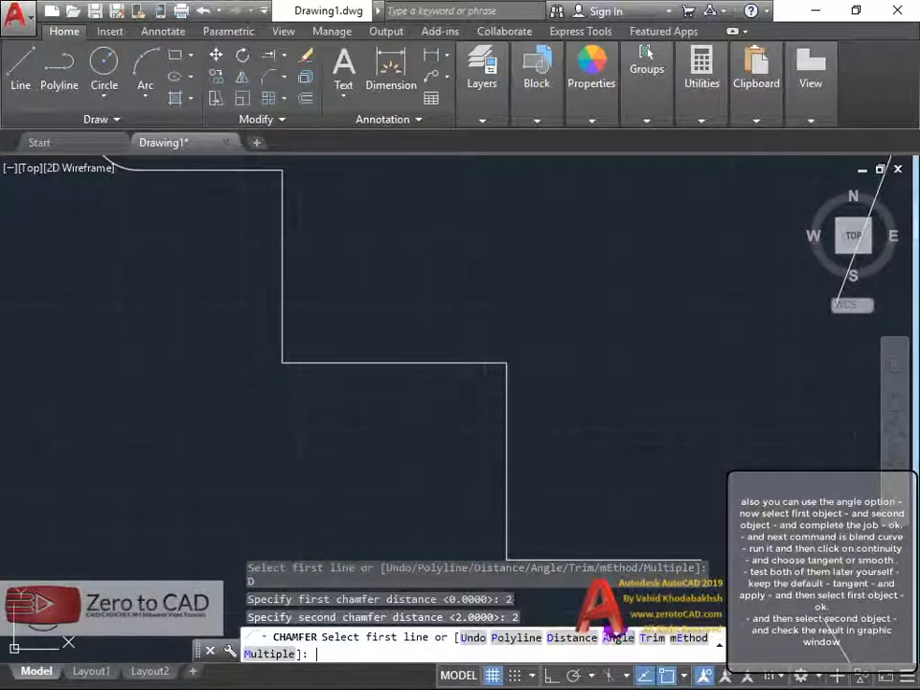
click(412, 362)
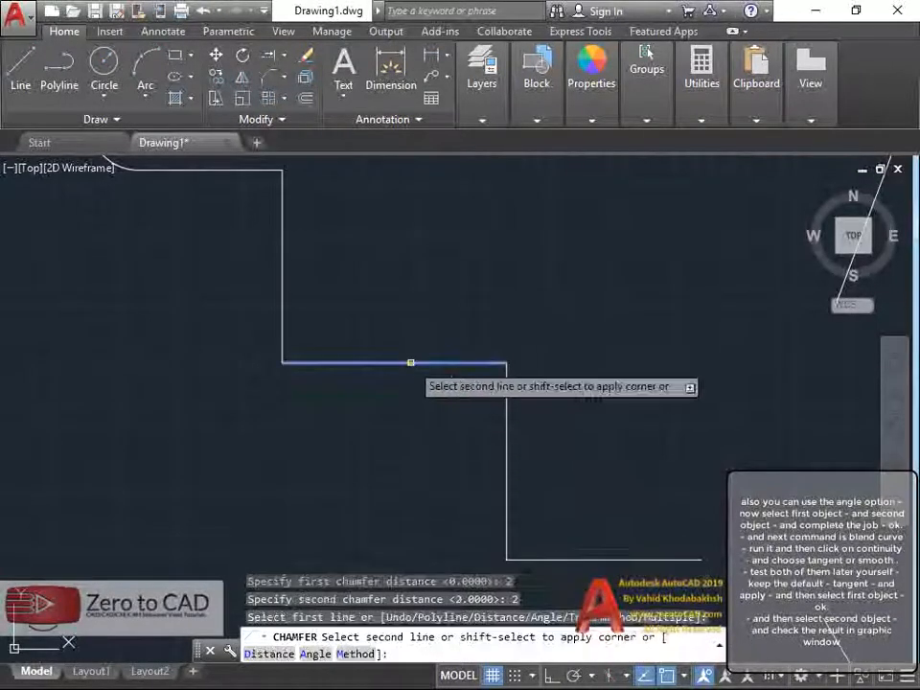
click(505, 437)
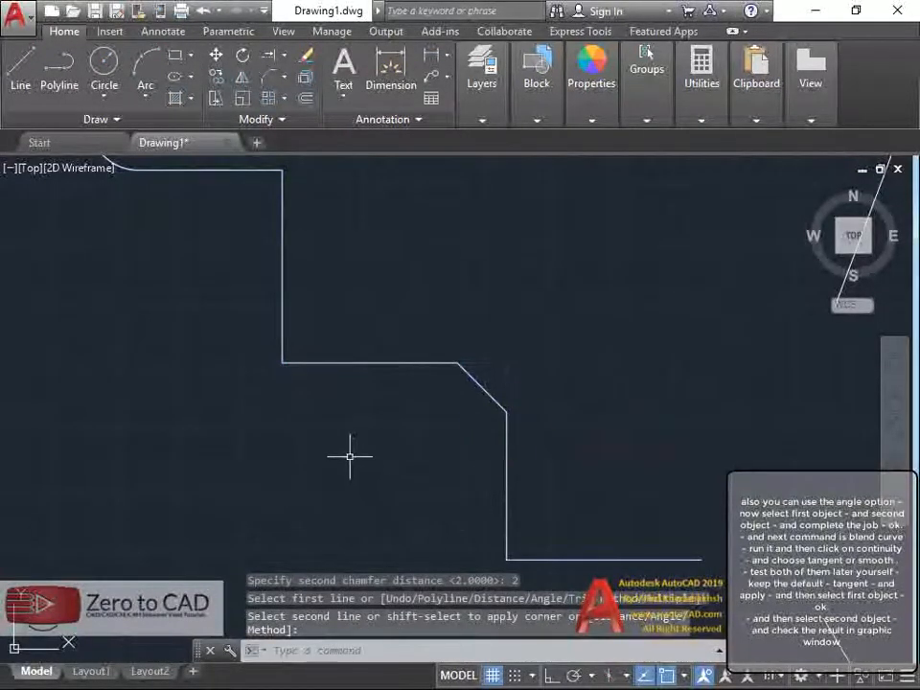
middle_drag(349, 456, 369, 434)
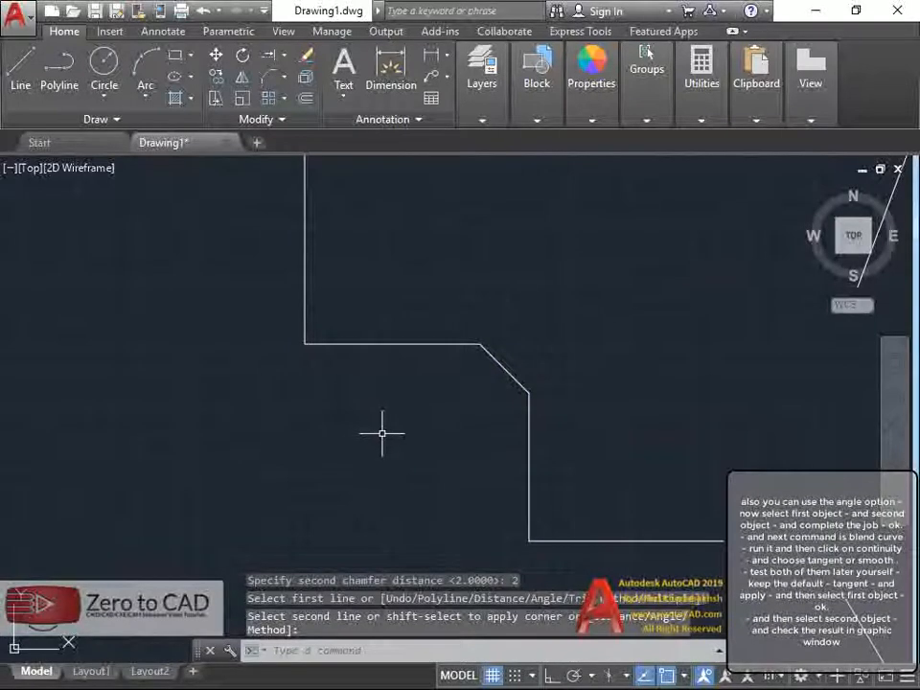
Chamfer the inner corner between the third horizontal line and the vertical above it, keeping the same distances of 2
key(Return)
click(357, 343)
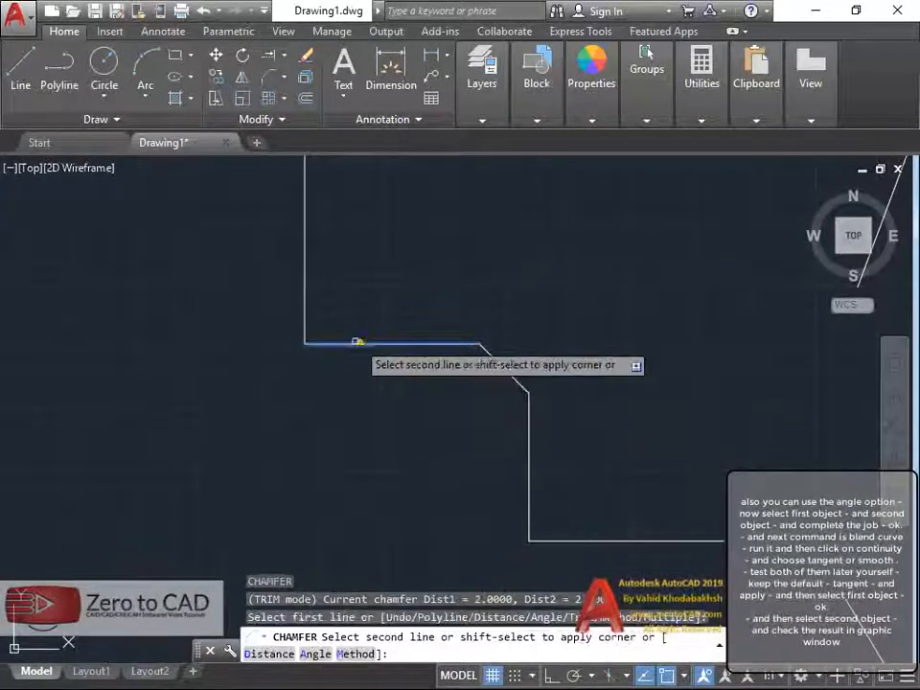
click(306, 308)
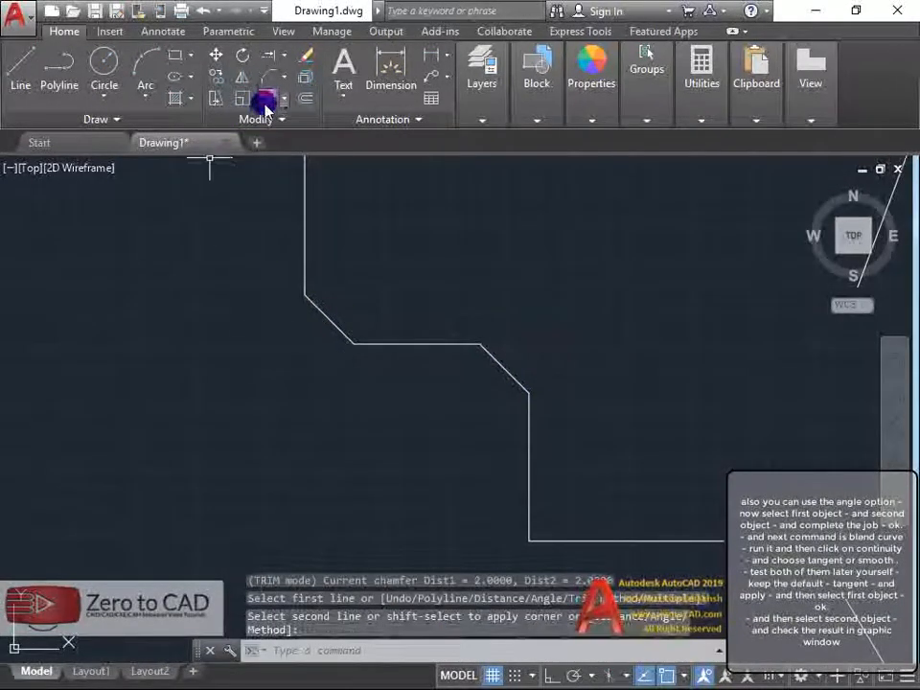
Bridge the gap between the stepped line's lowest horizontal end and the separate lower slanted line using Blend Curves with Tangent continuity
click(280, 78)
click(304, 174)
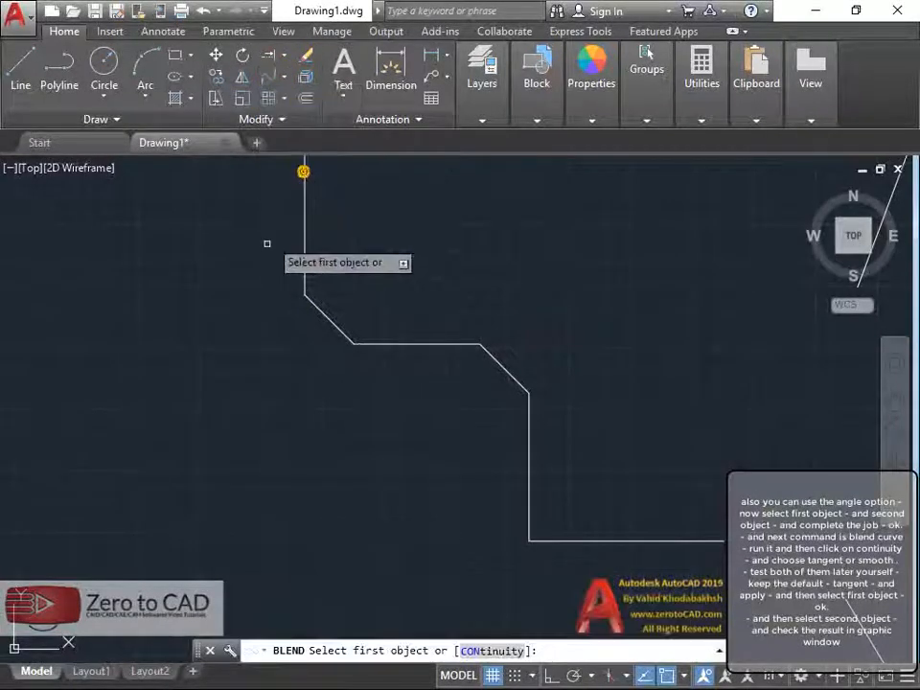
scroll(254, 265, down, 4)
scroll(445, 391, up, 4)
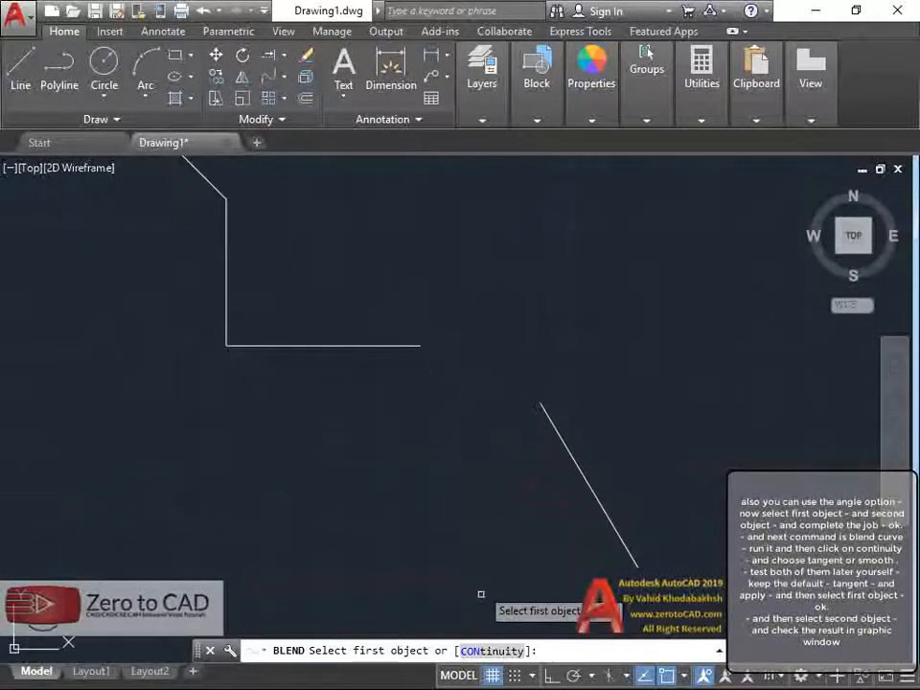
click(485, 651)
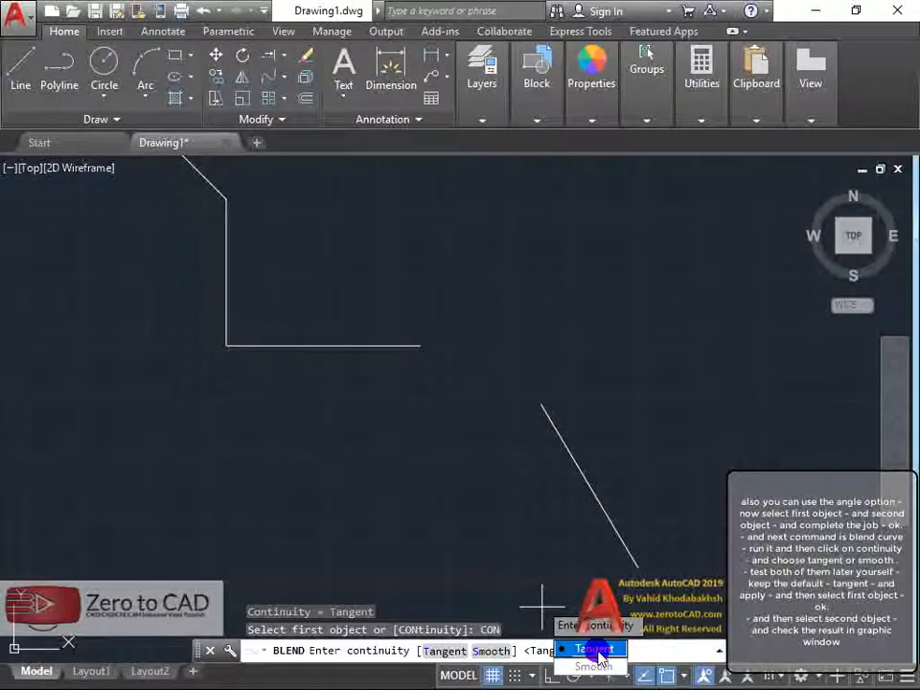
click(594, 649)
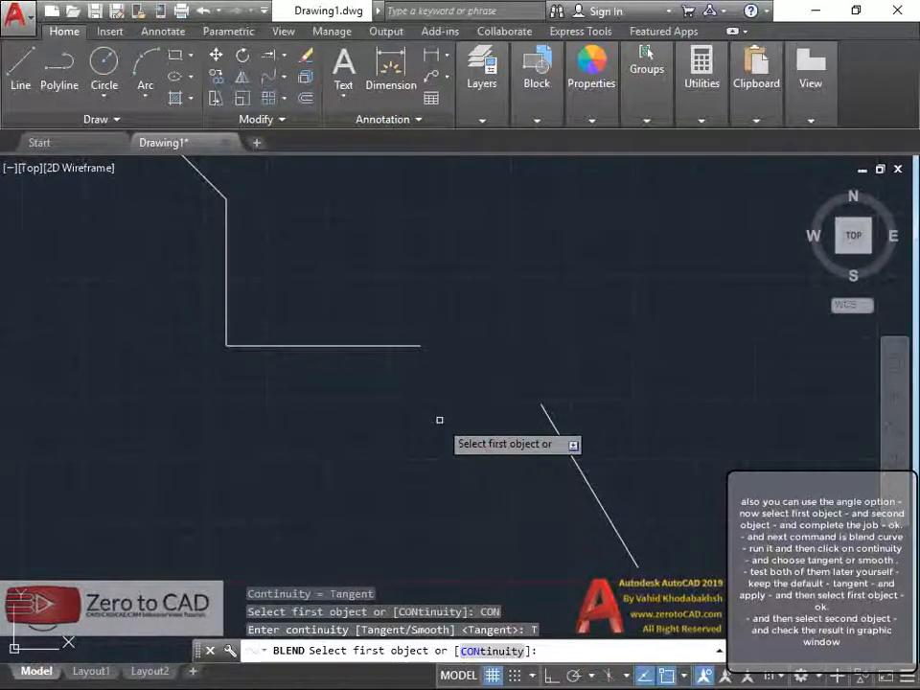
click(393, 343)
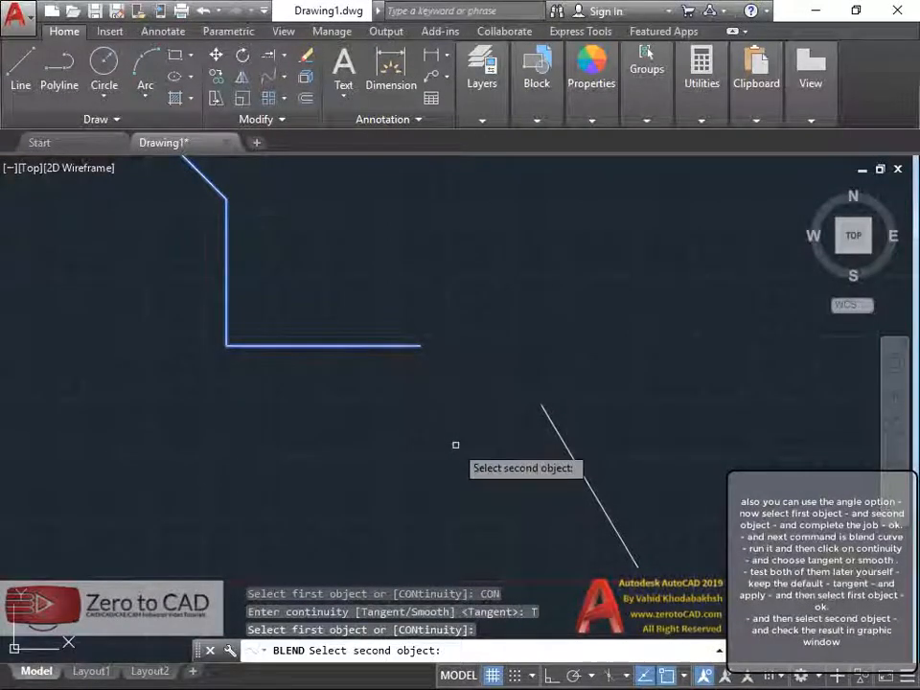
click(547, 423)
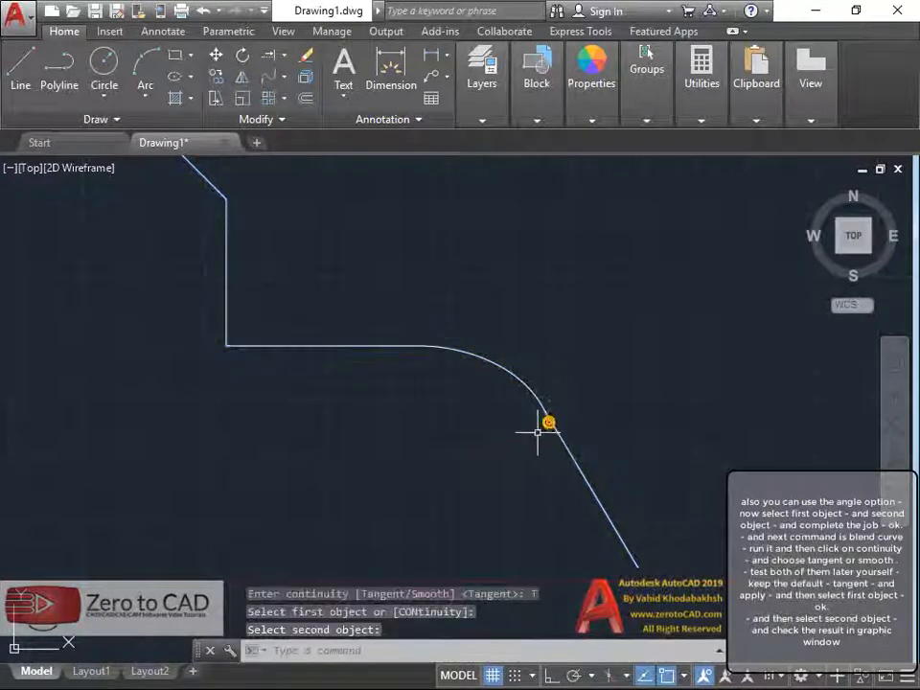
mouse_move(472, 449)
middle_down()
mouse_move(447, 431)
mouse_move(418, 378)
middle_up()
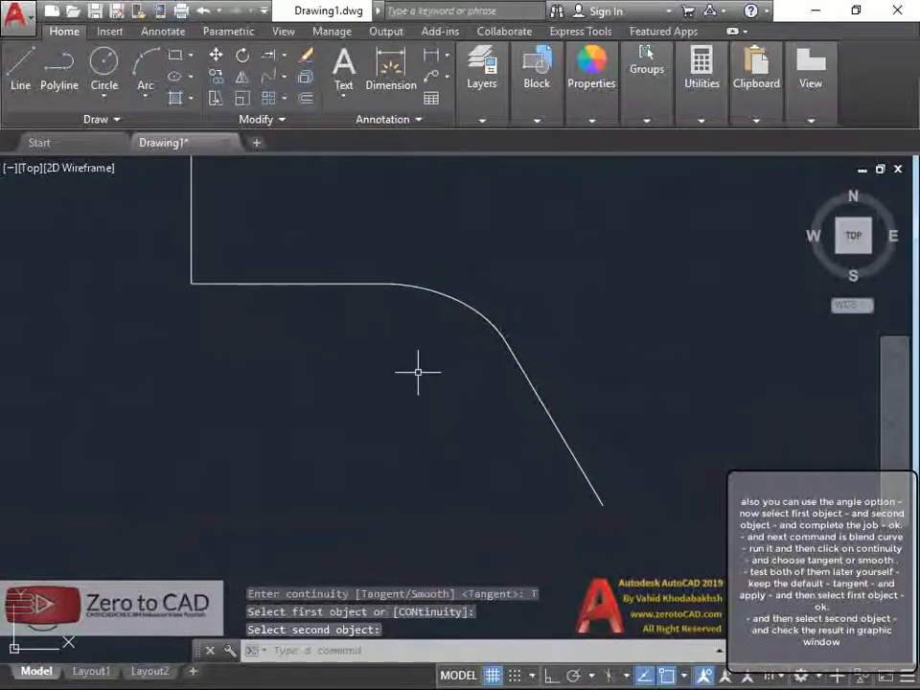